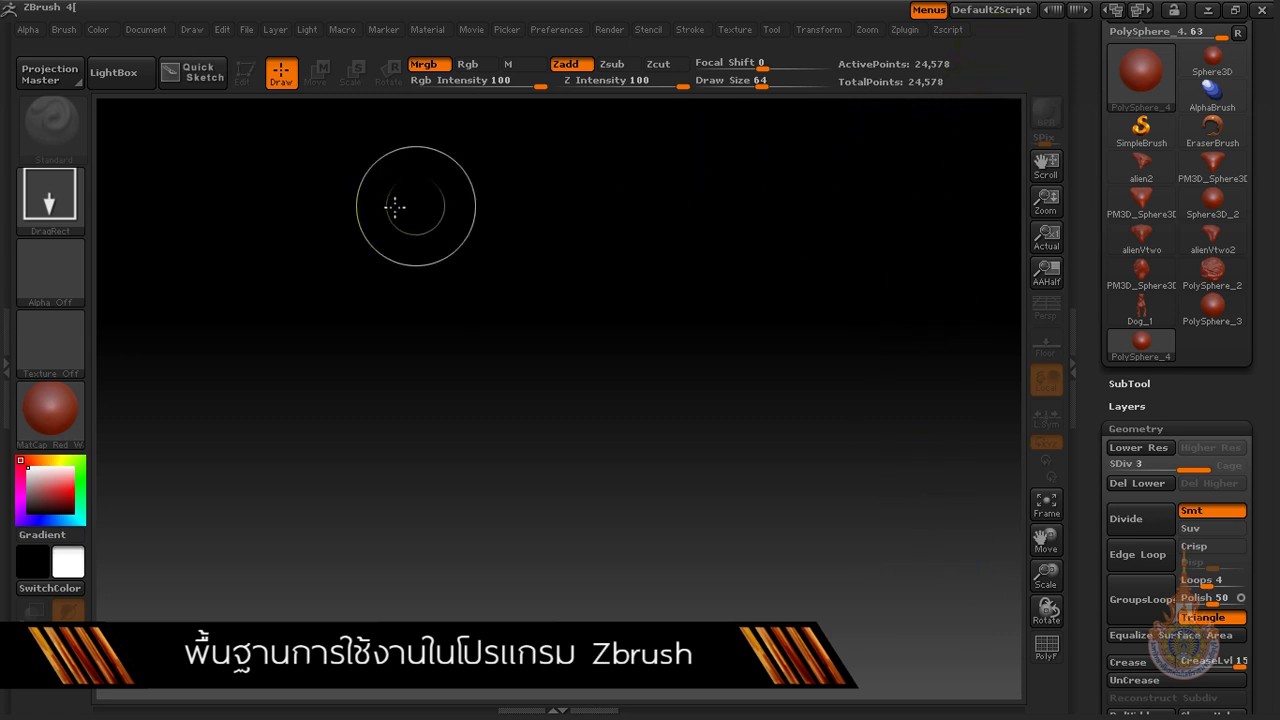
Load PolySphere.ZTL from LightBox, draw it onto the canvas, and turn on Edit.
mouse_move(360, 480)
mouse_down()
mouse_move(323, 520)
mouse_move(743, 623)
mouse_move(845, 618)
mouse_move(243, 614)
mouse_up()
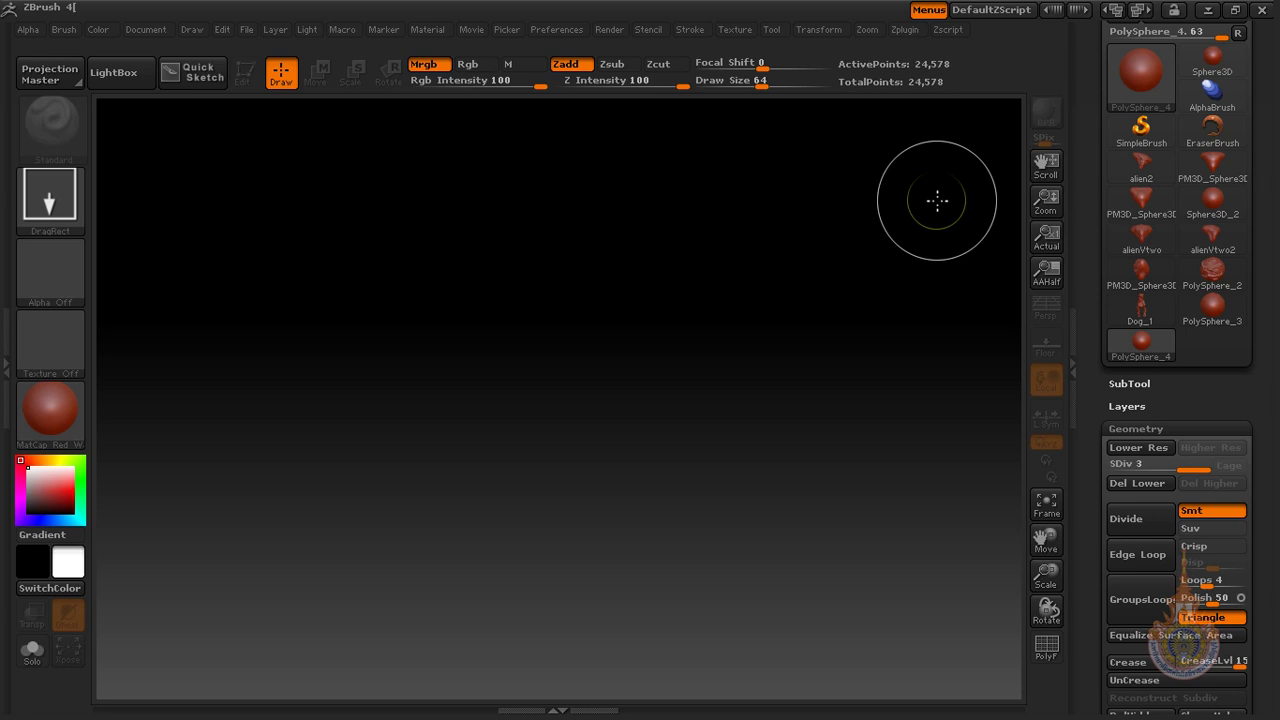
mouse_move(566, 389)
mouse_down()
mouse_move(200, 580)
mouse_move(823, 591)
mouse_move(194, 586)
mouse_up()
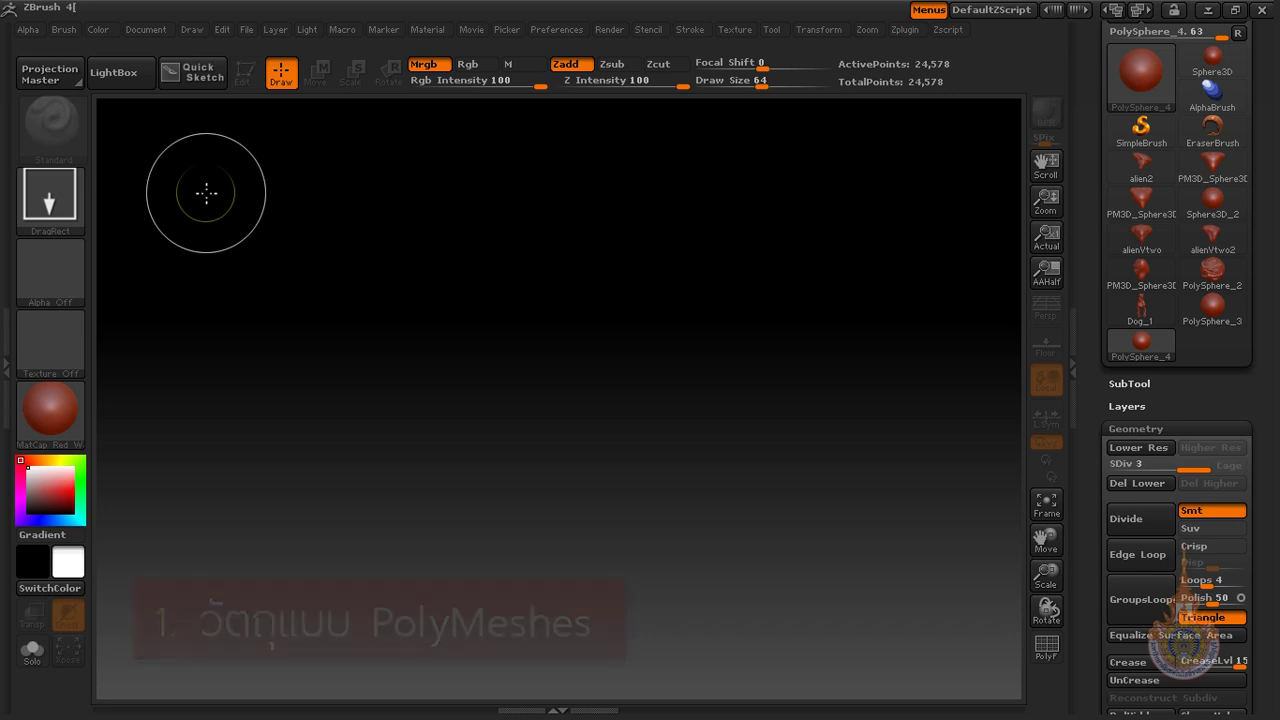
mouse_move(594, 357)
mouse_down()
mouse_move(220, 566)
mouse_move(857, 591)
mouse_move(223, 603)
mouse_up()
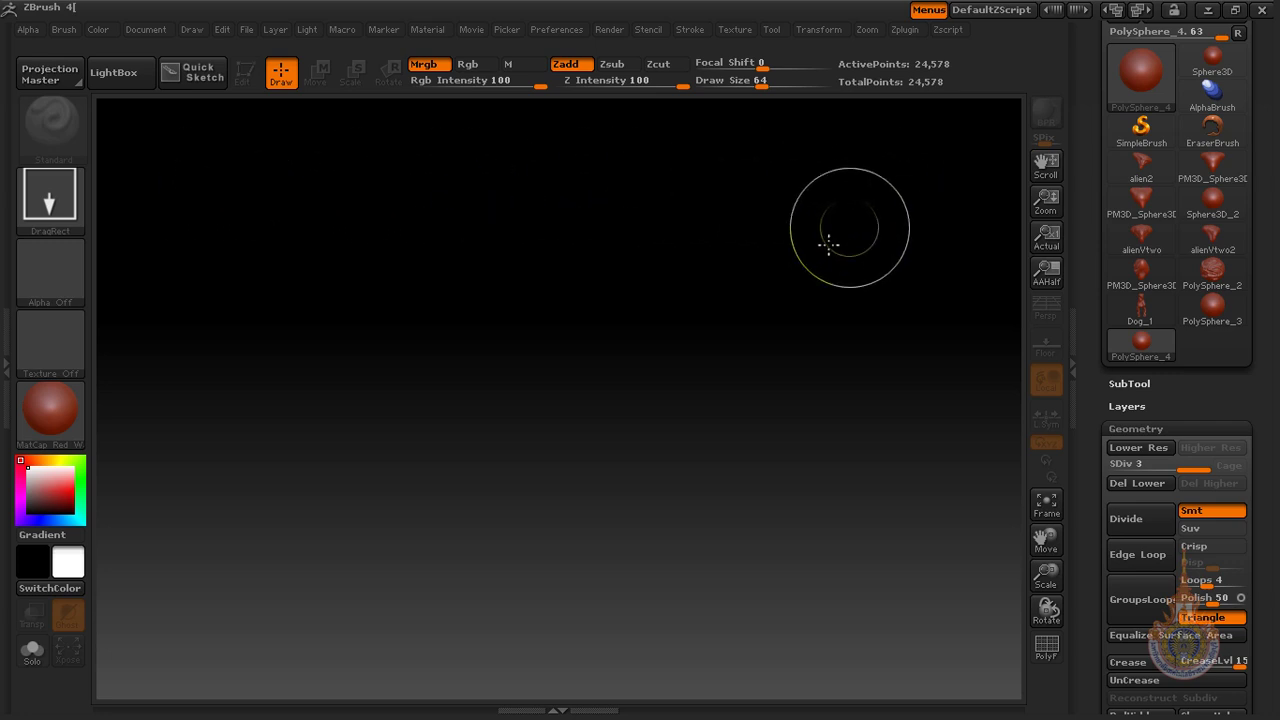
drag(288, 585, 230, 602)
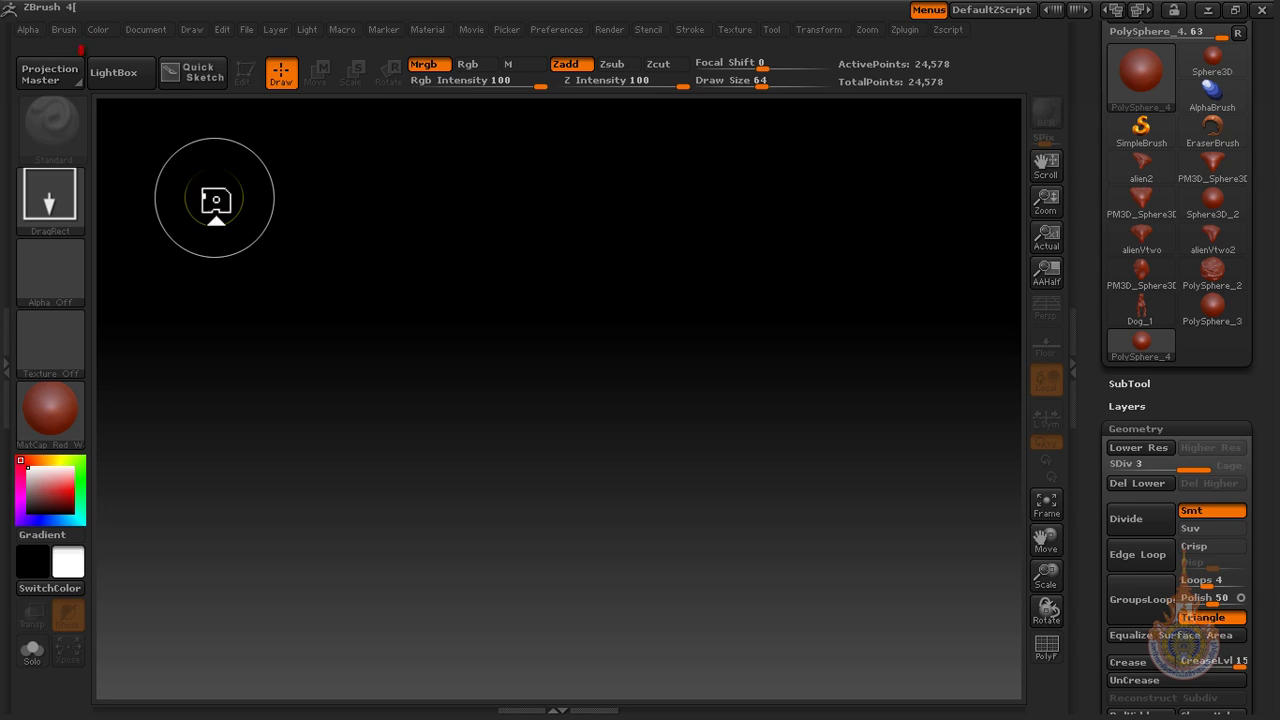
click(113, 72)
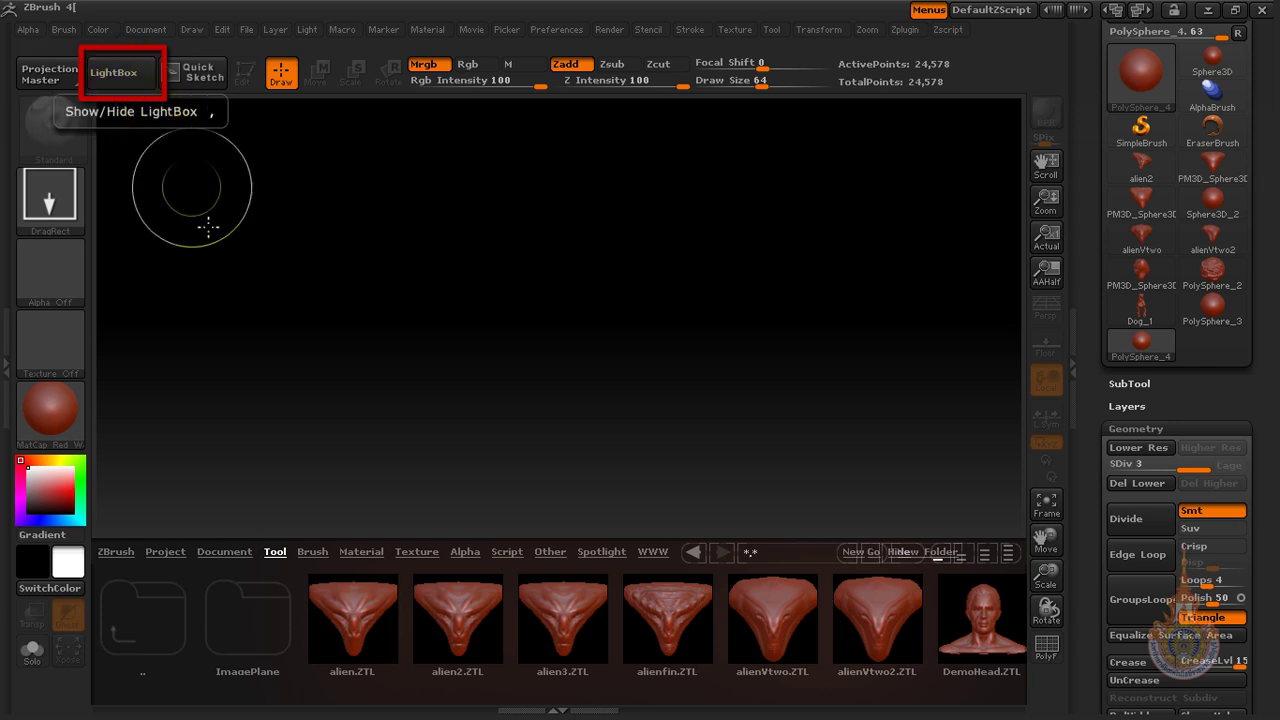
drag(822, 608, 423, 594)
click(643, 621)
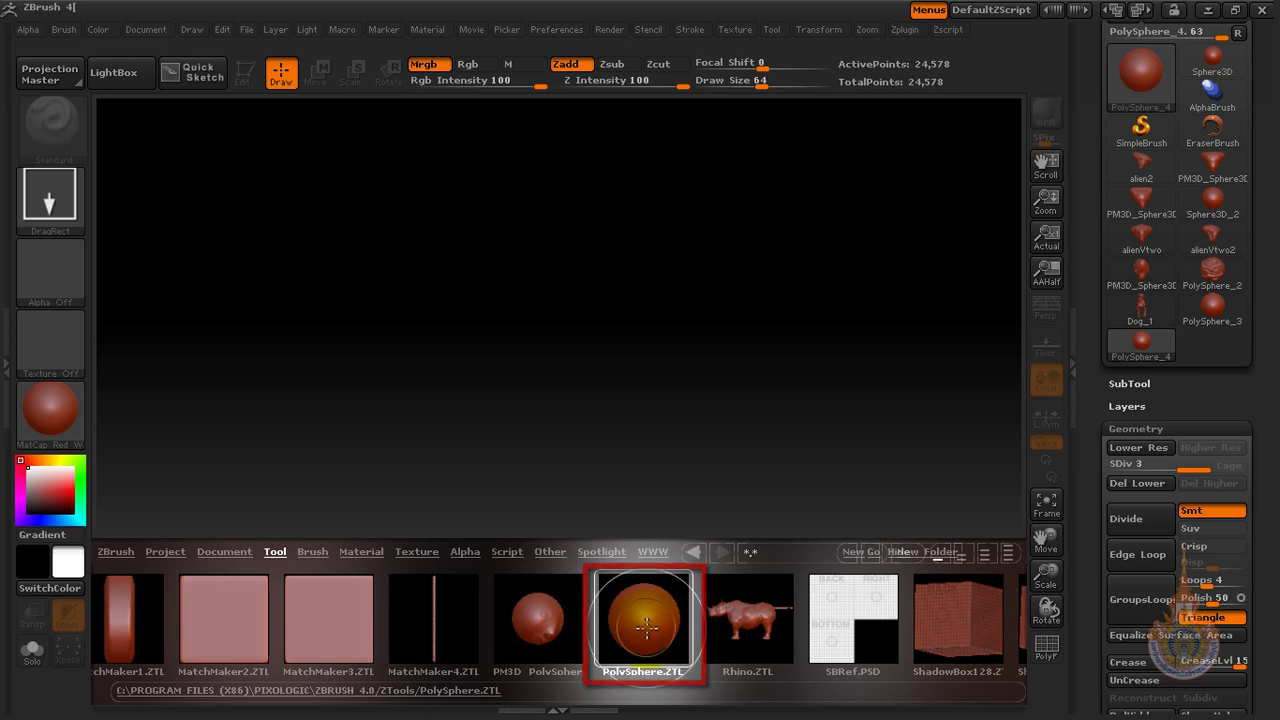
double_click(647, 627)
drag(563, 370, 583, 609)
click(237, 82)
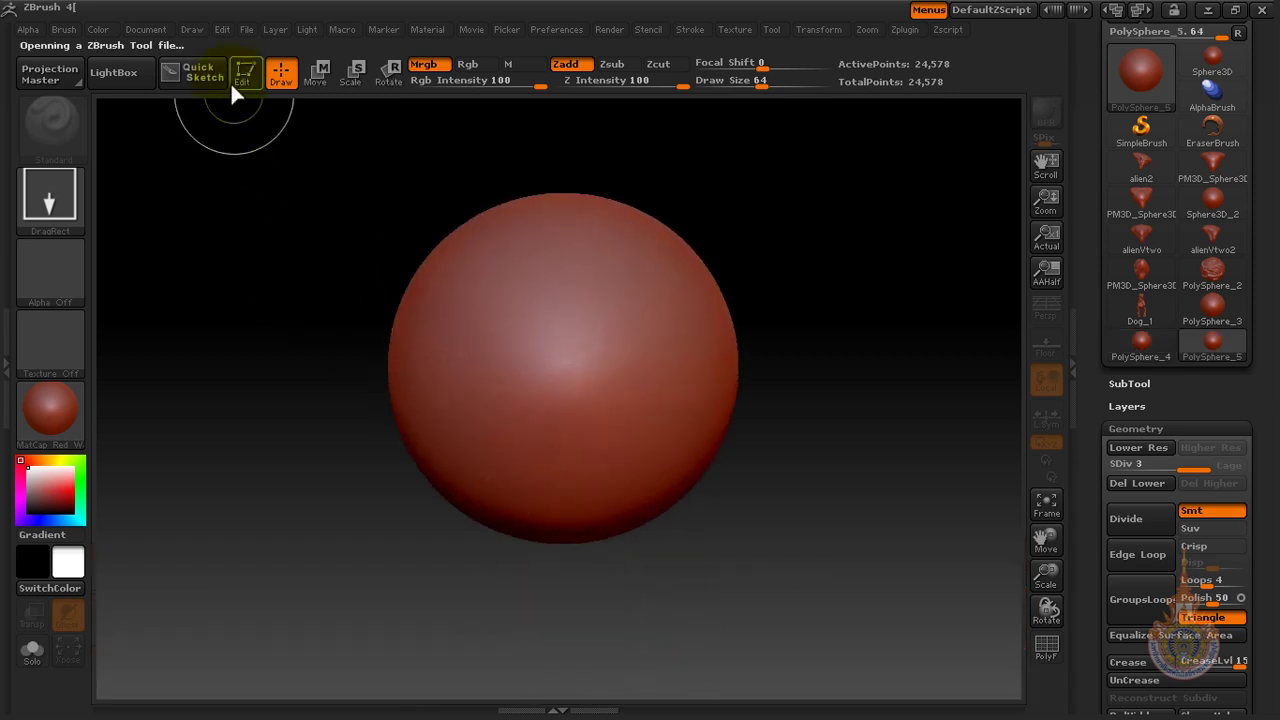
Enter Edit mode with T, show the PolyF wireframe, and rotate to inspect the sphere.
key(t)
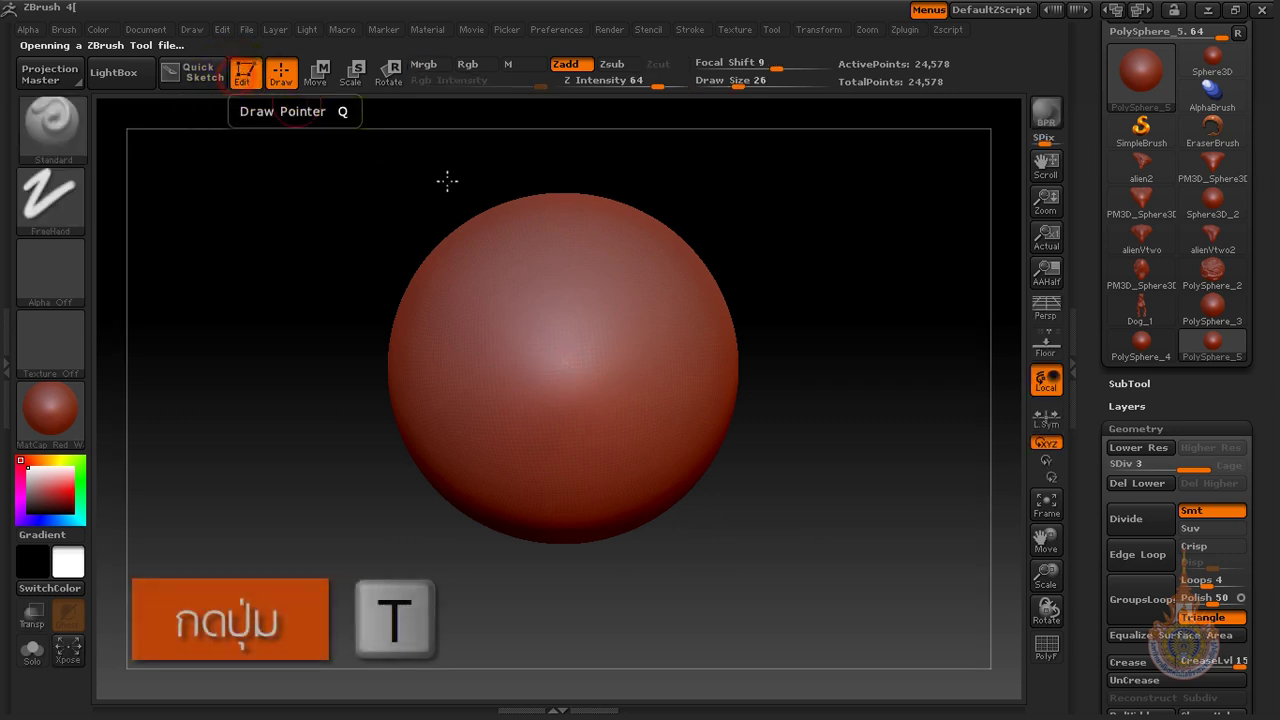
click(1053, 649)
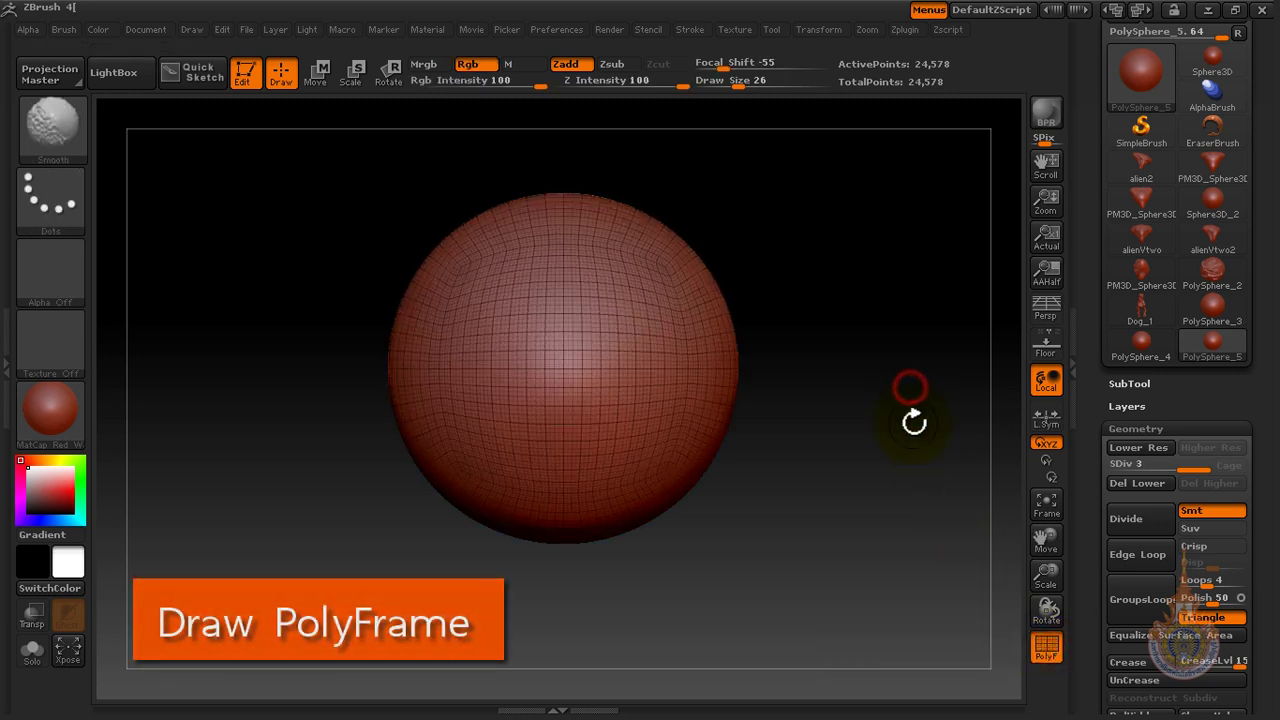
mouse_move(821, 370)
mouse_down()
mouse_move(889, 429)
mouse_move(894, 451)
mouse_move(537, 291)
mouse_up()
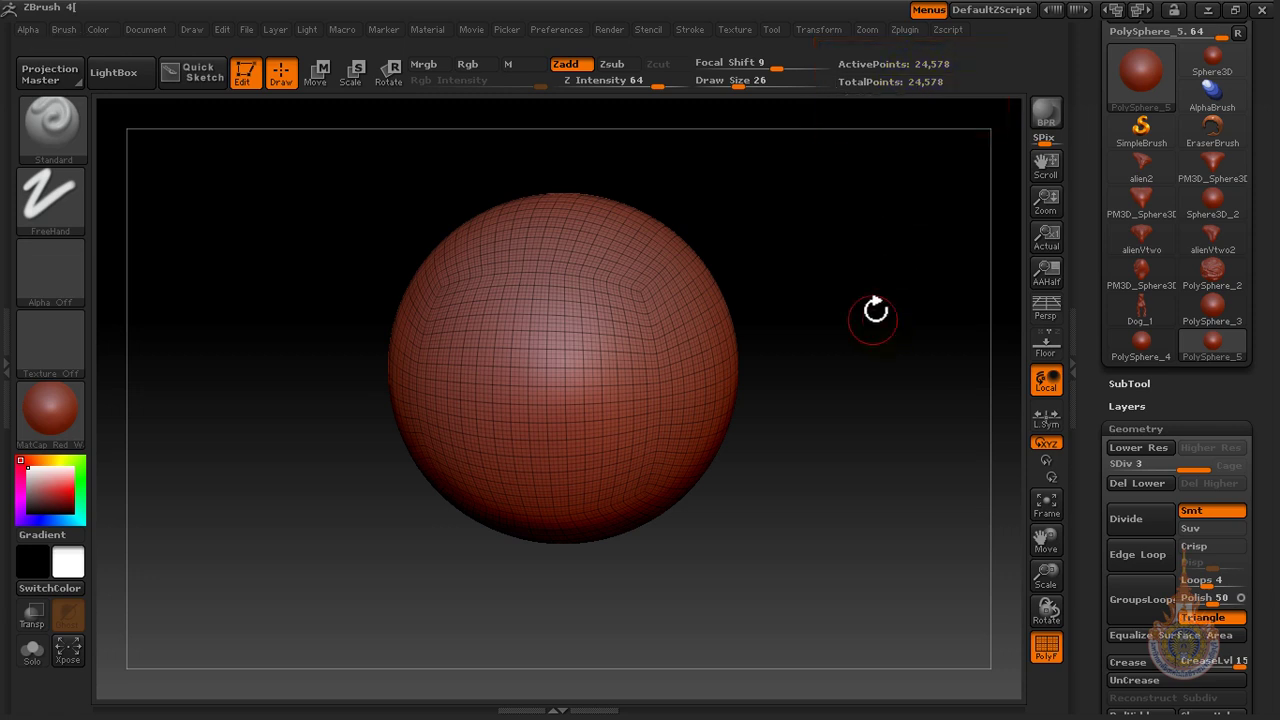
key(shift)
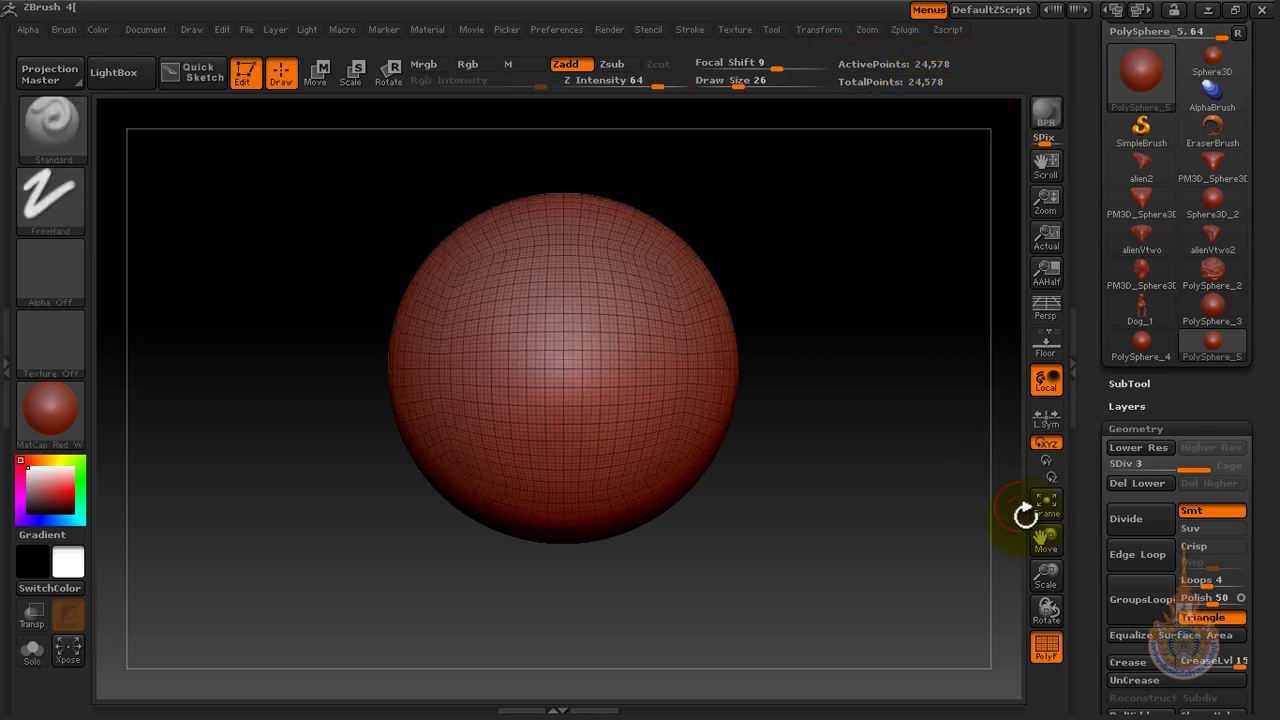
Frame the sphere, sculpt S-shaped and looping ridges, and blend them with a 182 brush.
click(1046, 508)
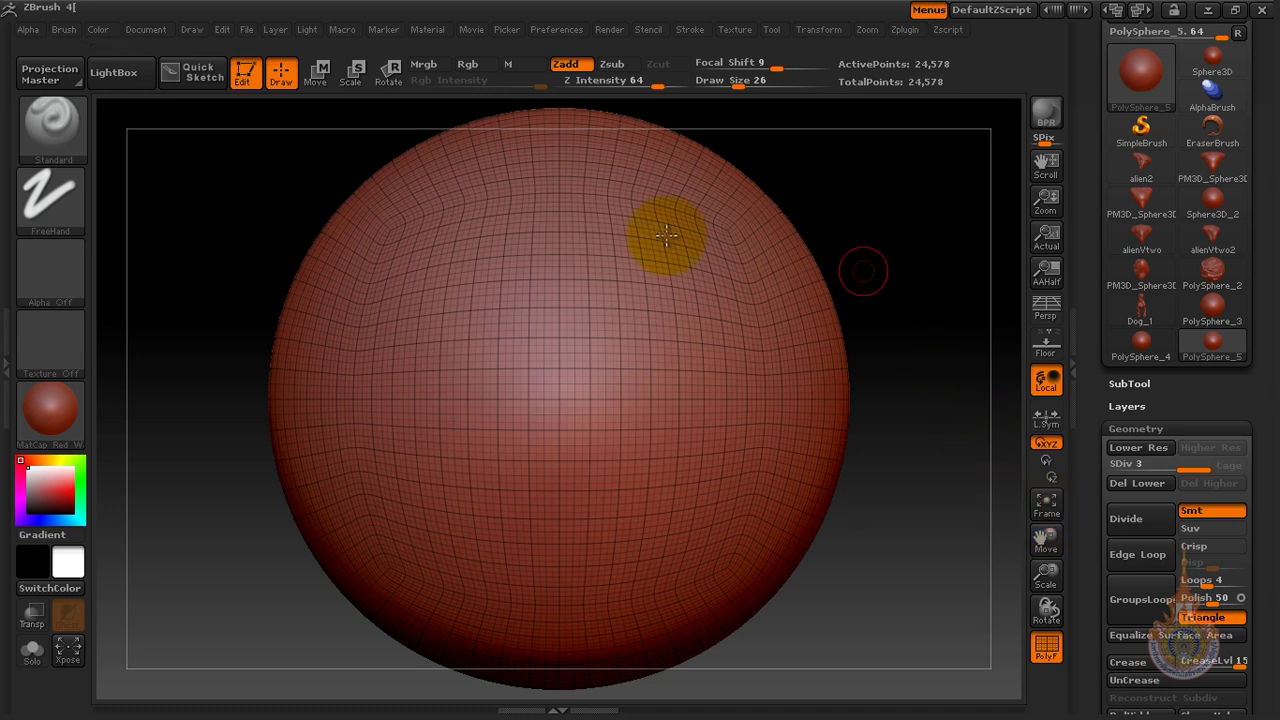
mouse_move(486, 224)
mouse_down()
mouse_move(639, 229)
mouse_move(636, 317)
mouse_move(469, 391)
mouse_move(421, 467)
mouse_move(458, 514)
mouse_move(514, 527)
mouse_move(591, 510)
mouse_move(621, 481)
mouse_up()
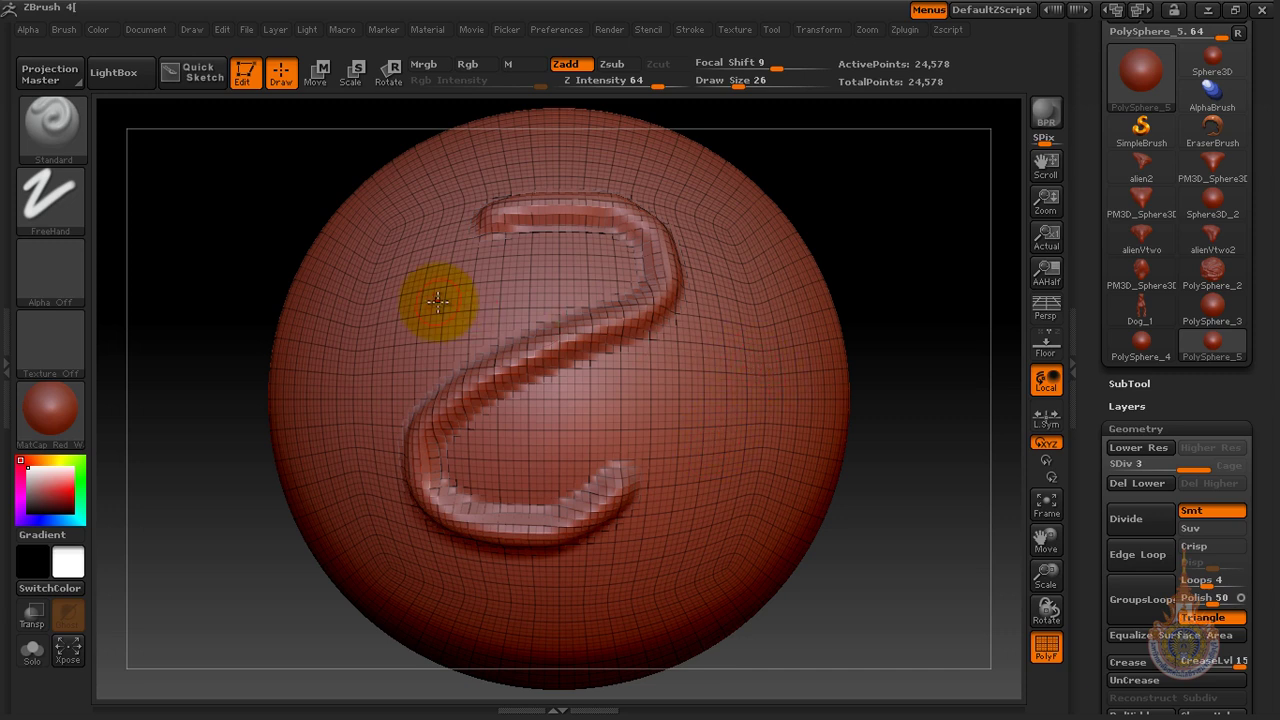
mouse_move(440, 238)
mouse_down()
mouse_move(420, 357)
mouse_move(669, 360)
mouse_move(795, 467)
mouse_move(731, 550)
mouse_move(574, 594)
mouse_move(477, 556)
mouse_move(682, 427)
mouse_move(733, 238)
mouse_up()
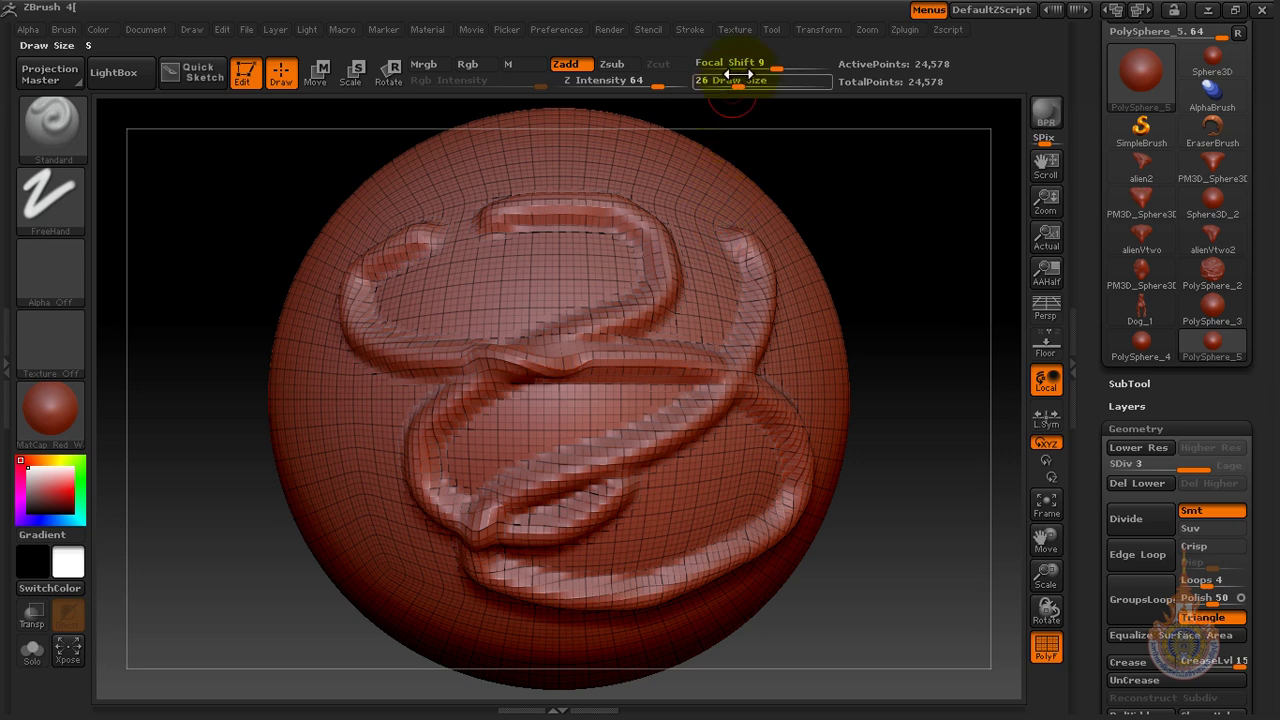
drag(735, 75, 790, 78)
mouse_move(560, 257)
mouse_down()
mouse_move(470, 309)
mouse_move(440, 368)
mouse_up()
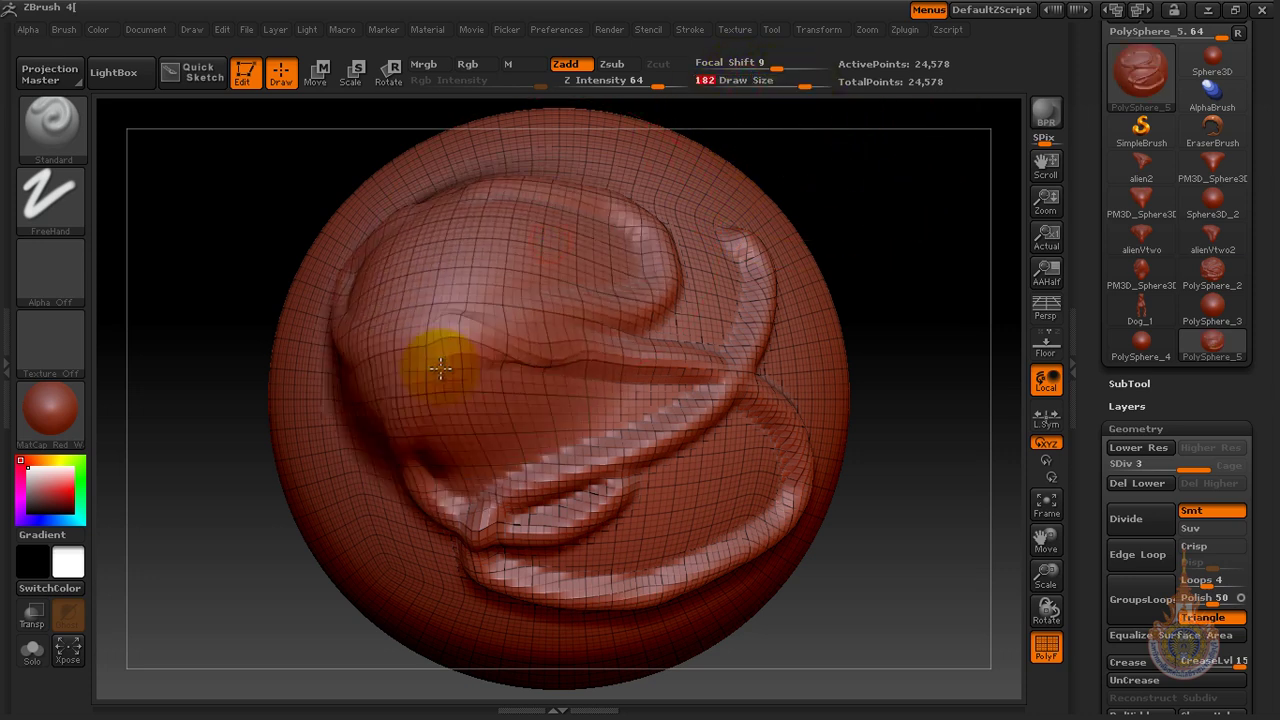
drag(731, 297, 715, 364)
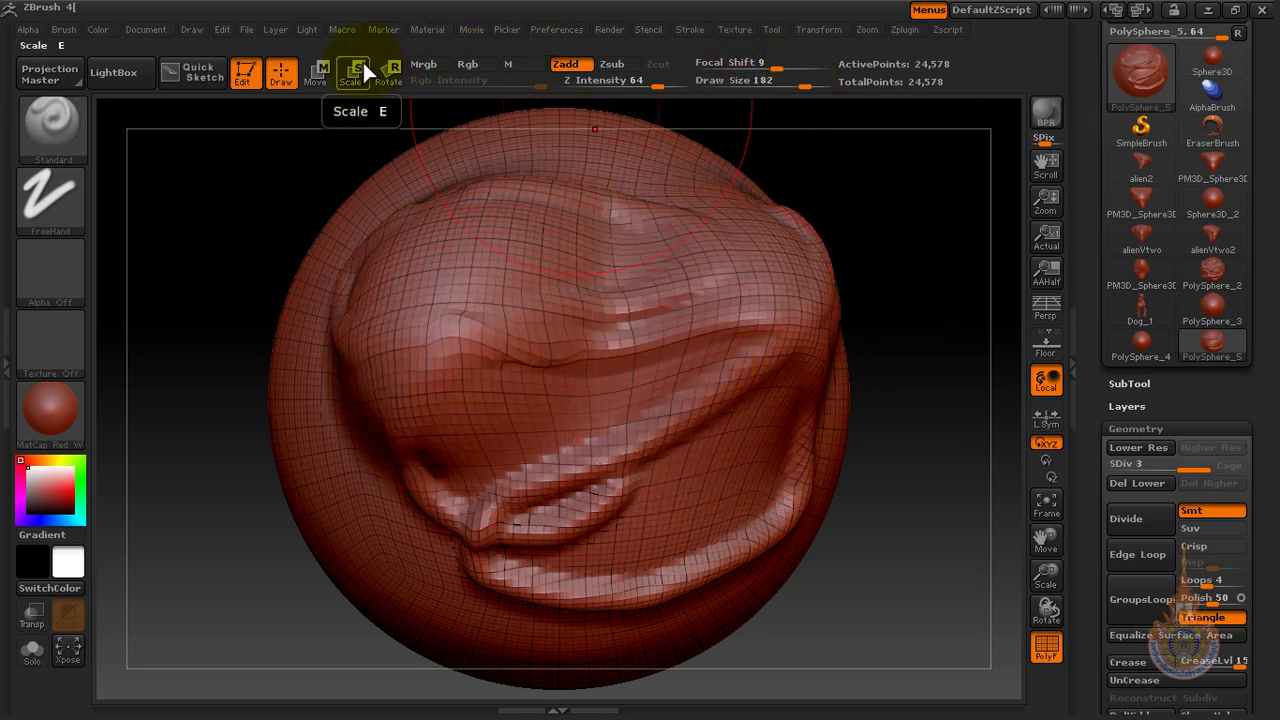
drag(851, 257, 762, 242)
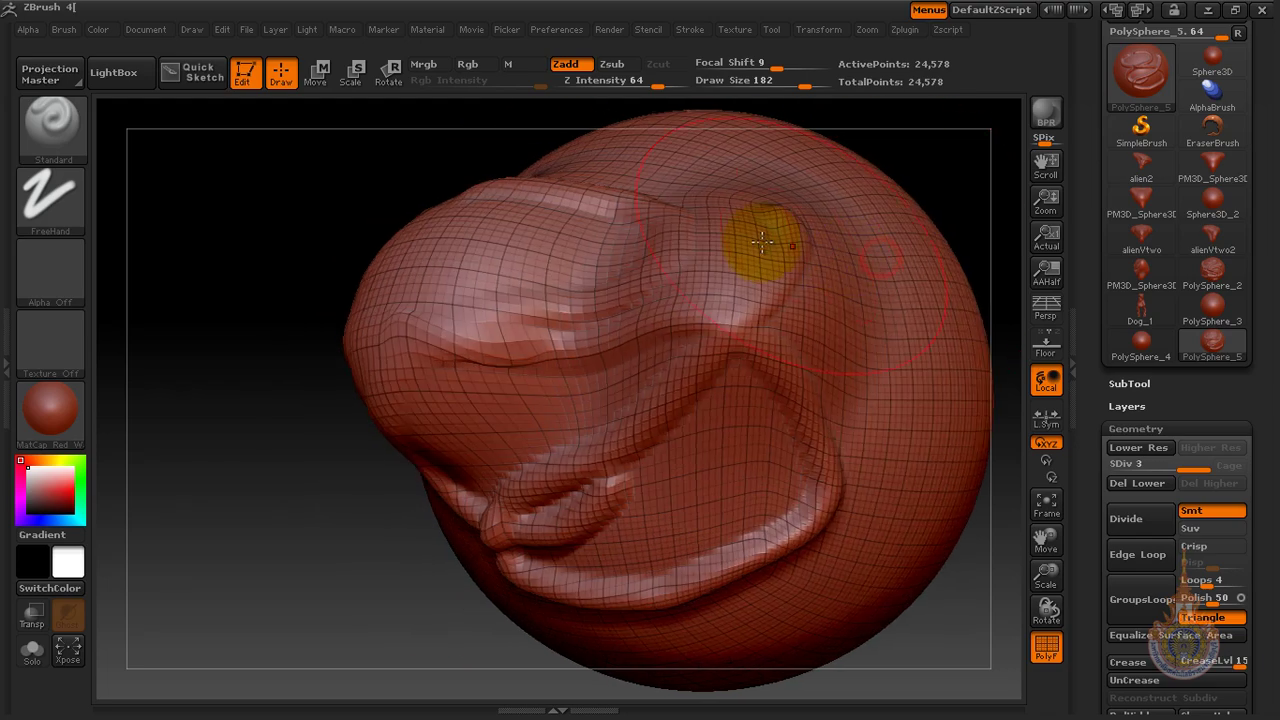
drag(323, 229, 349, 240)
mouse_move(849, 217)
mouse_down()
mouse_move(905, 216)
mouse_move(891, 176)
mouse_up()
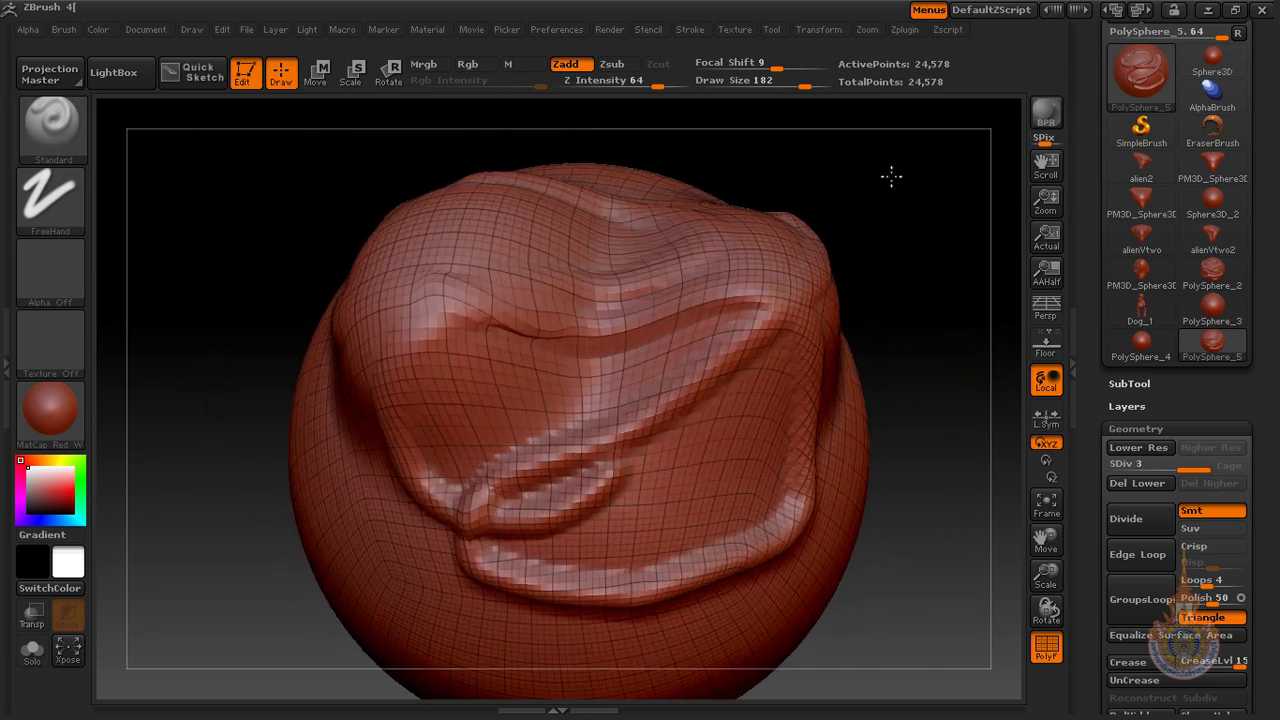
mouse_move(921, 221)
mouse_down()
mouse_move(896, 218)
mouse_move(889, 194)
mouse_move(871, 206)
mouse_up()
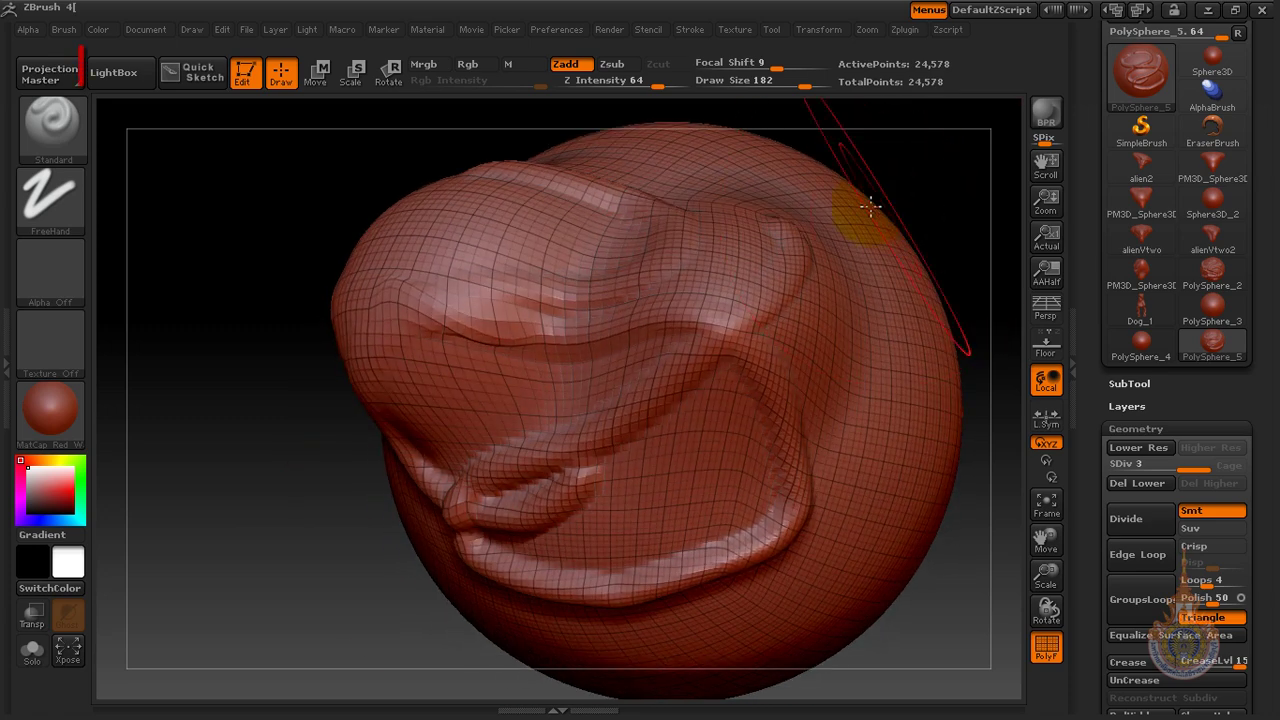
Load Rhino.ZTL from LightBox as the current tool.
click(108, 67)
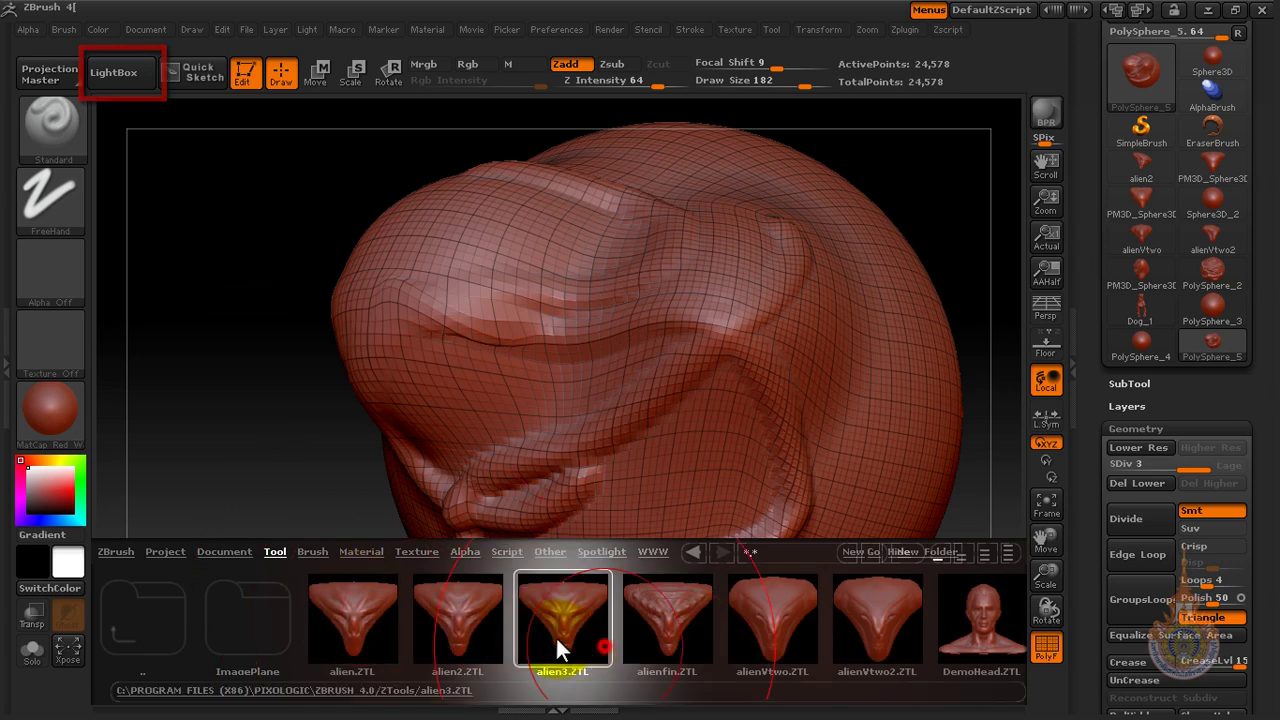
drag(555, 635, 535, 612)
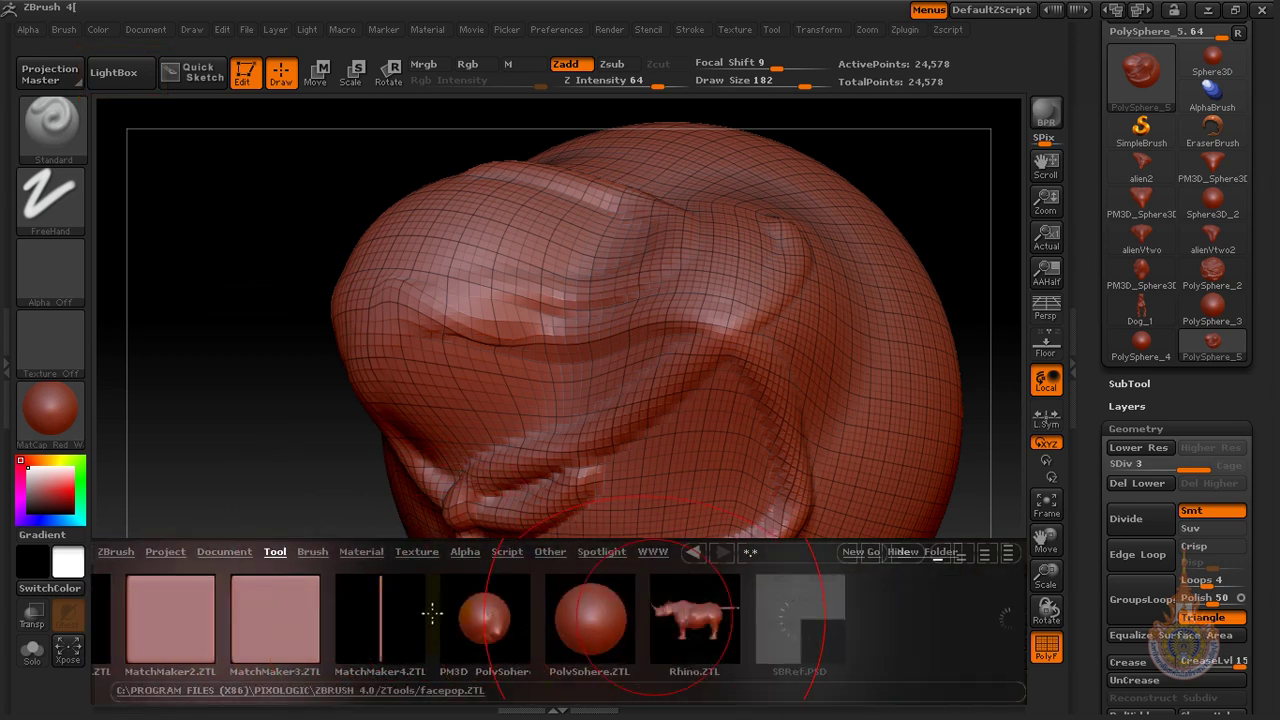
double_click(533, 615)
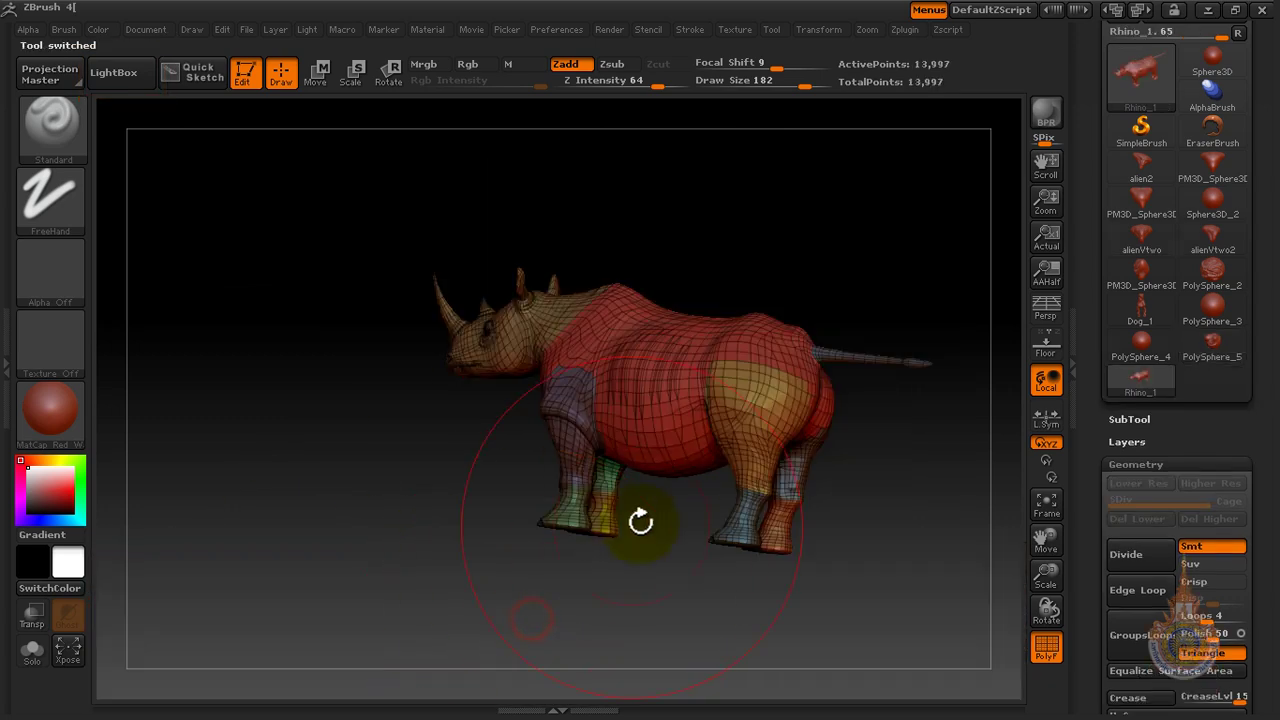
Hide the rhino's wireframe and frame it in a close side view.
click(1045, 648)
drag(1000, 645, 909, 500)
drag(809, 273, 866, 290)
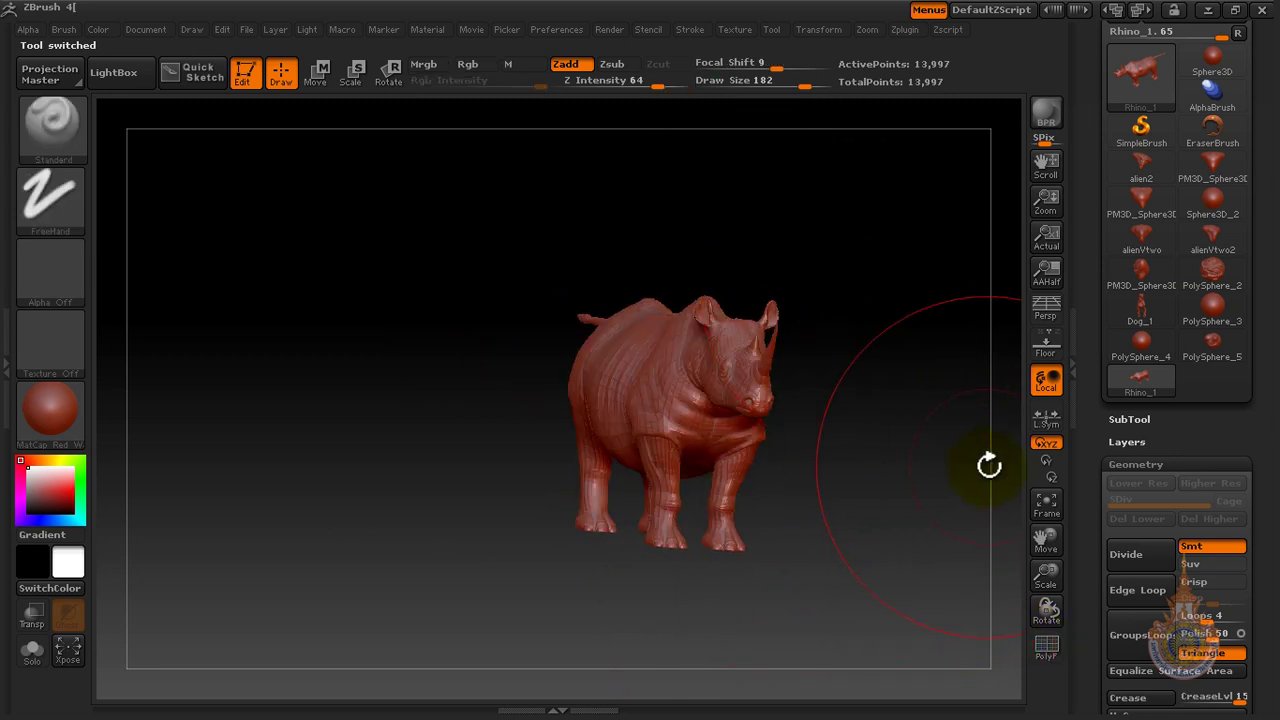
click(1046, 505)
mouse_move(875, 372)
mouse_down()
mouse_move(891, 380)
mouse_move(810, 372)
mouse_up()
Set brush size to 37 and sculpt strokes along the rhino's side and shoulder.
drag(738, 78, 678, 79)
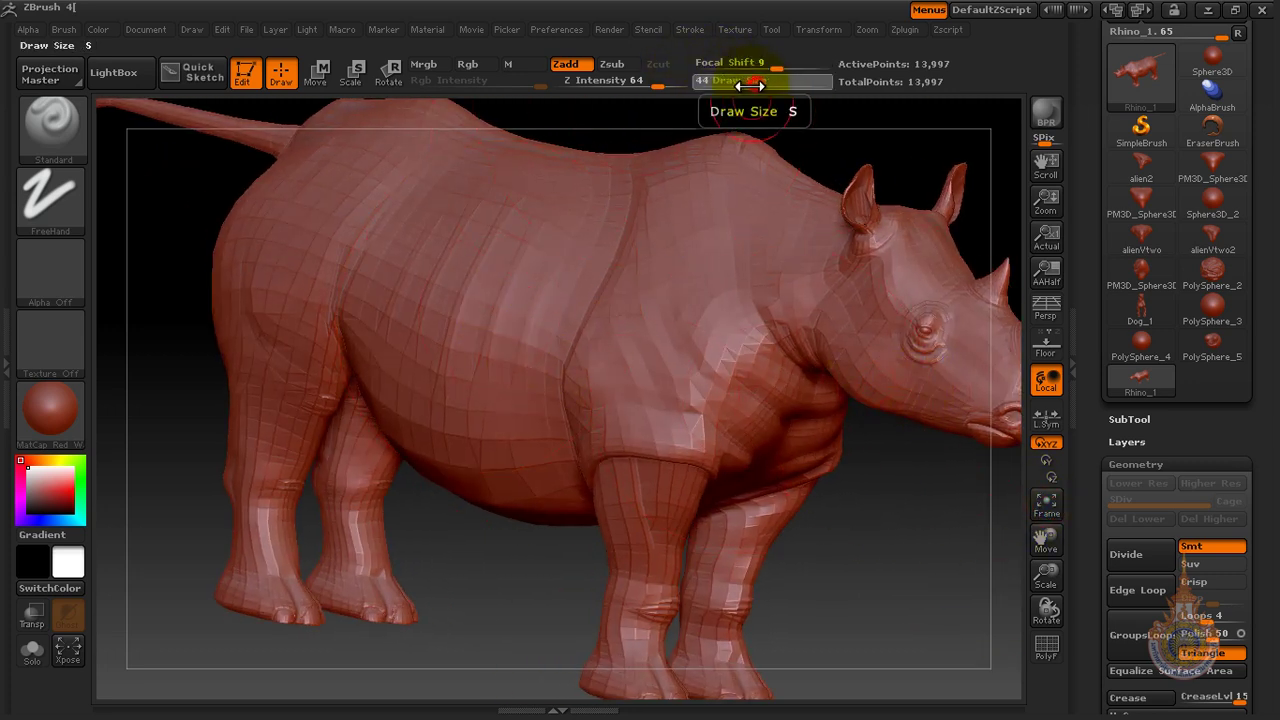
mouse_move(491, 223)
mouse_down()
mouse_move(528, 251)
mouse_move(511, 360)
mouse_up()
mouse_move(683, 258)
mouse_down()
mouse_move(674, 302)
mouse_move(642, 344)
mouse_move(654, 435)
mouse_up()
drag(750, 220, 756, 284)
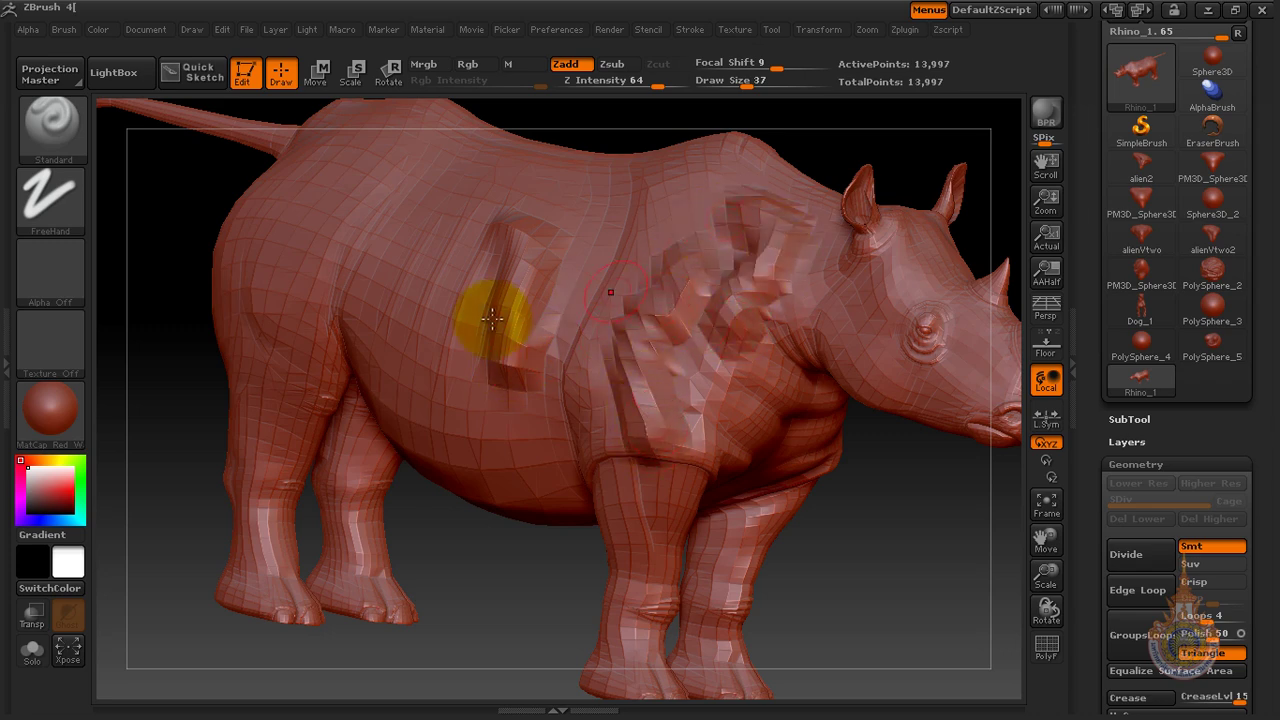
drag(180, 434, 270, 482)
shift+drag(803, 518, 800, 500)
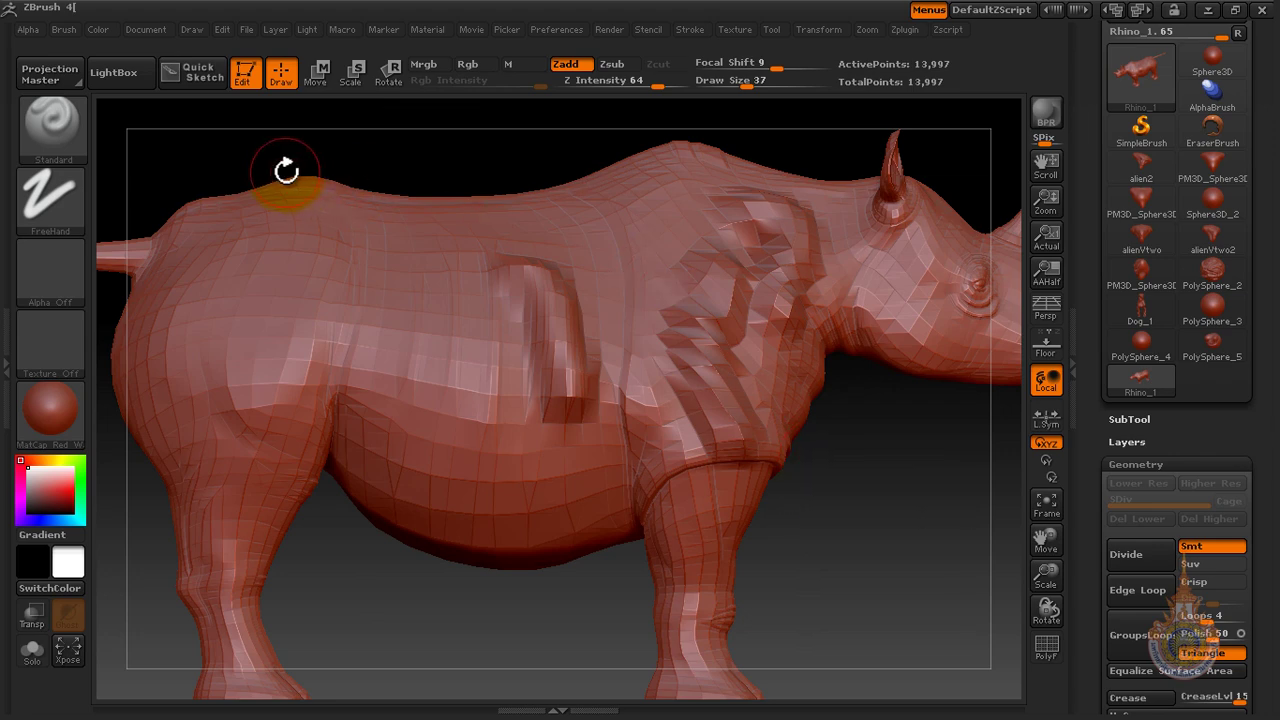
Load PolySphere.ZTL from LightBox and fit the sphere to the view.
click(121, 84)
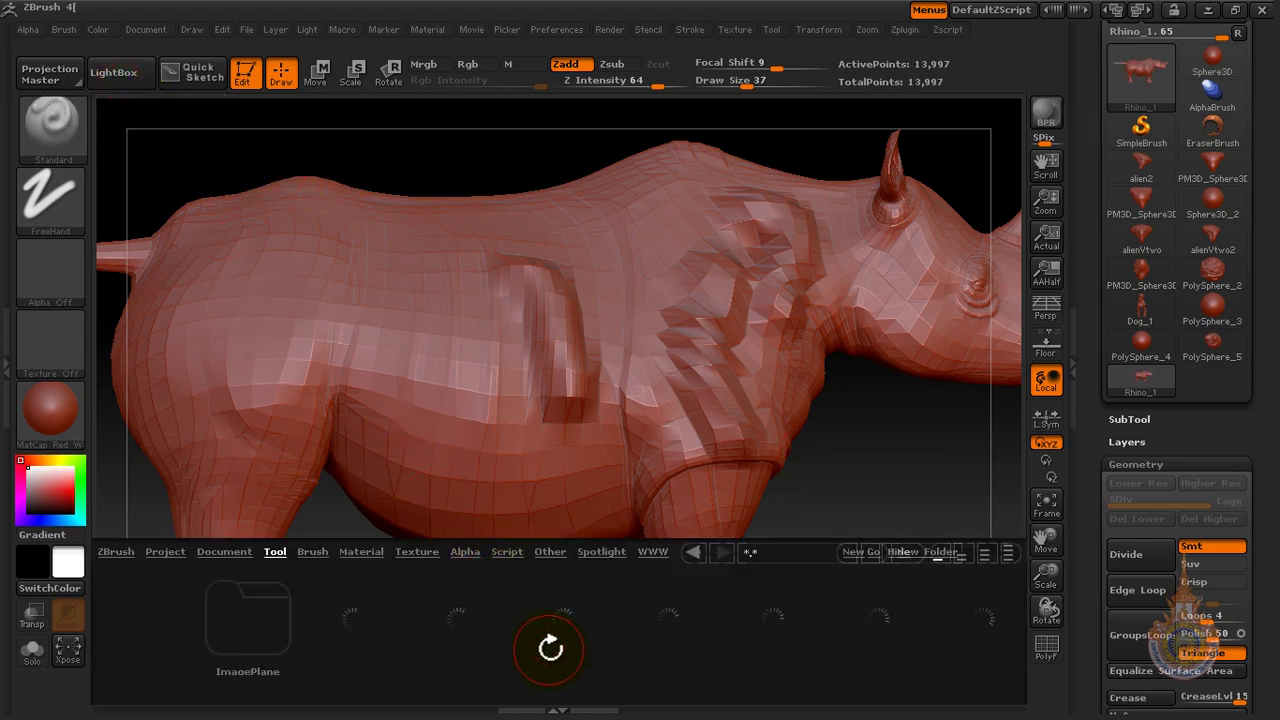
scroll(385, 611, down, 10)
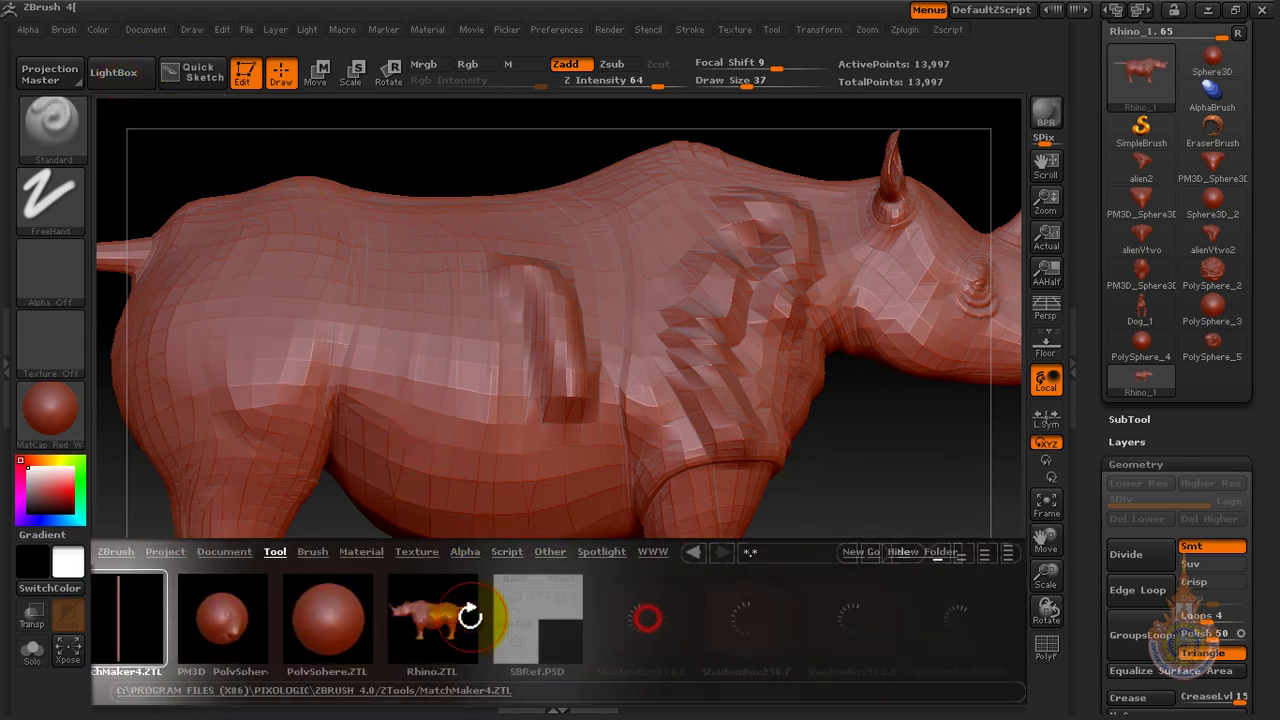
scroll(700, 610, up, 6)
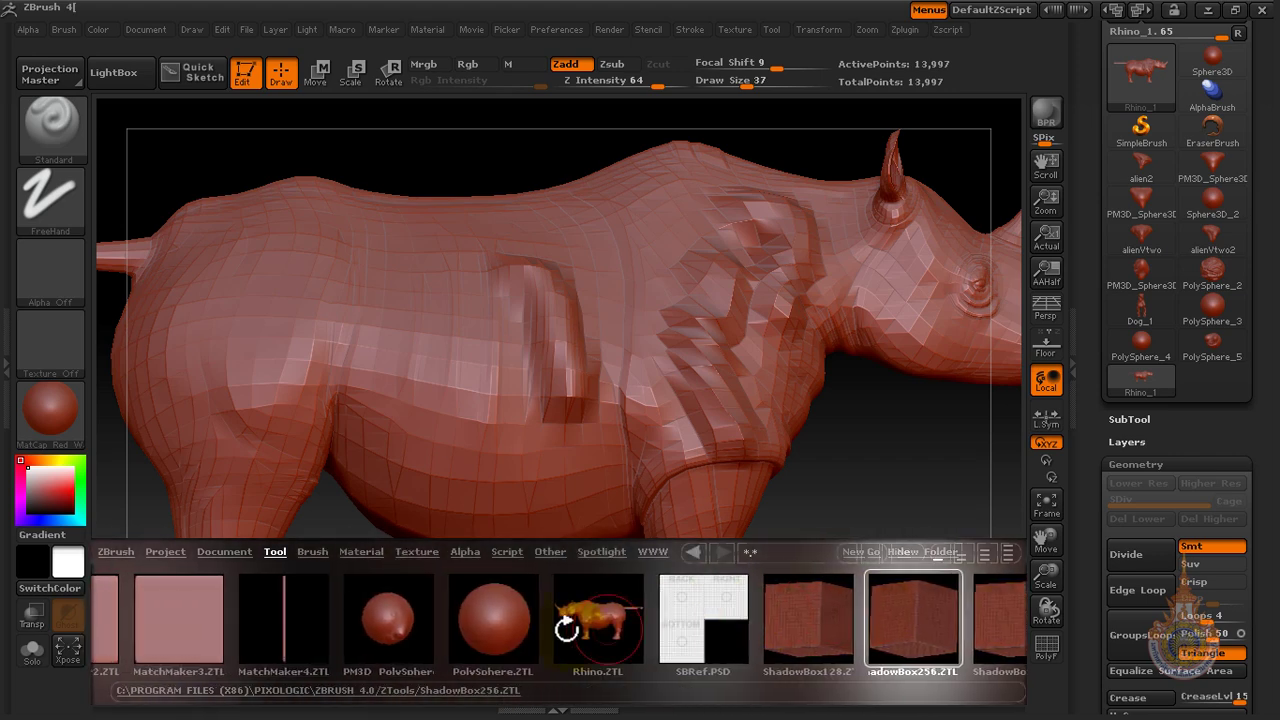
double_click(500, 605)
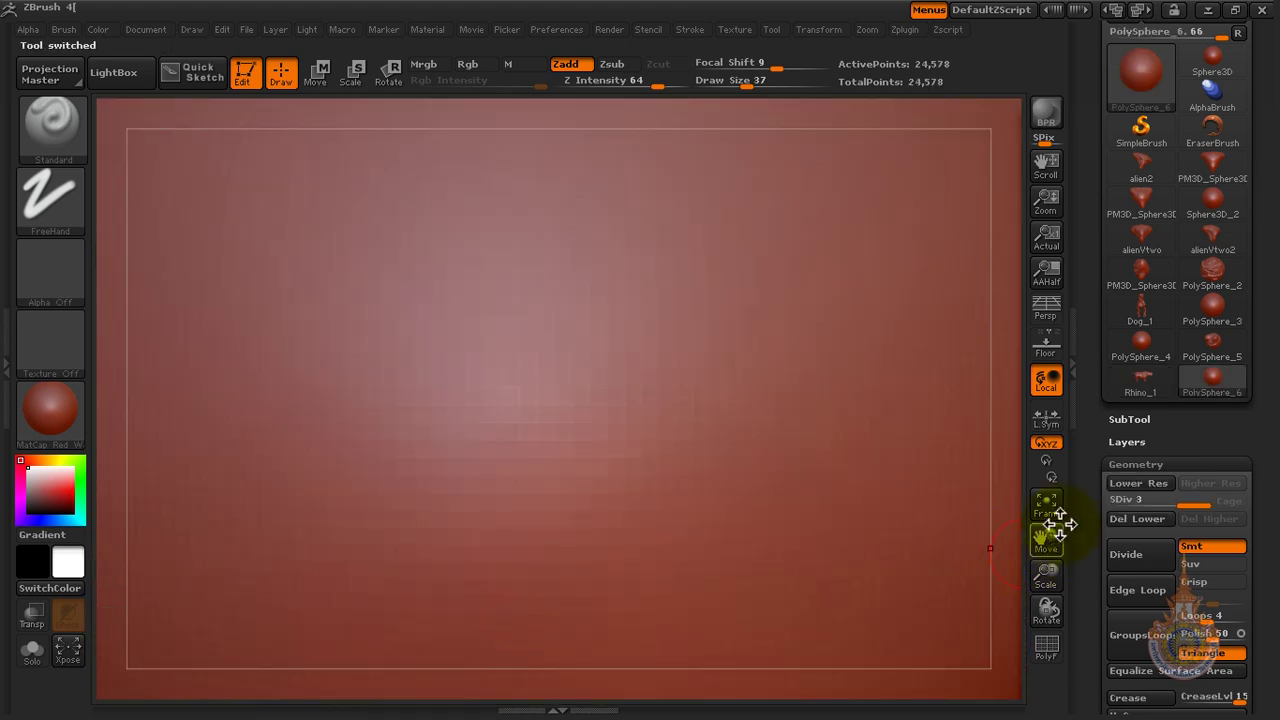
click(1048, 506)
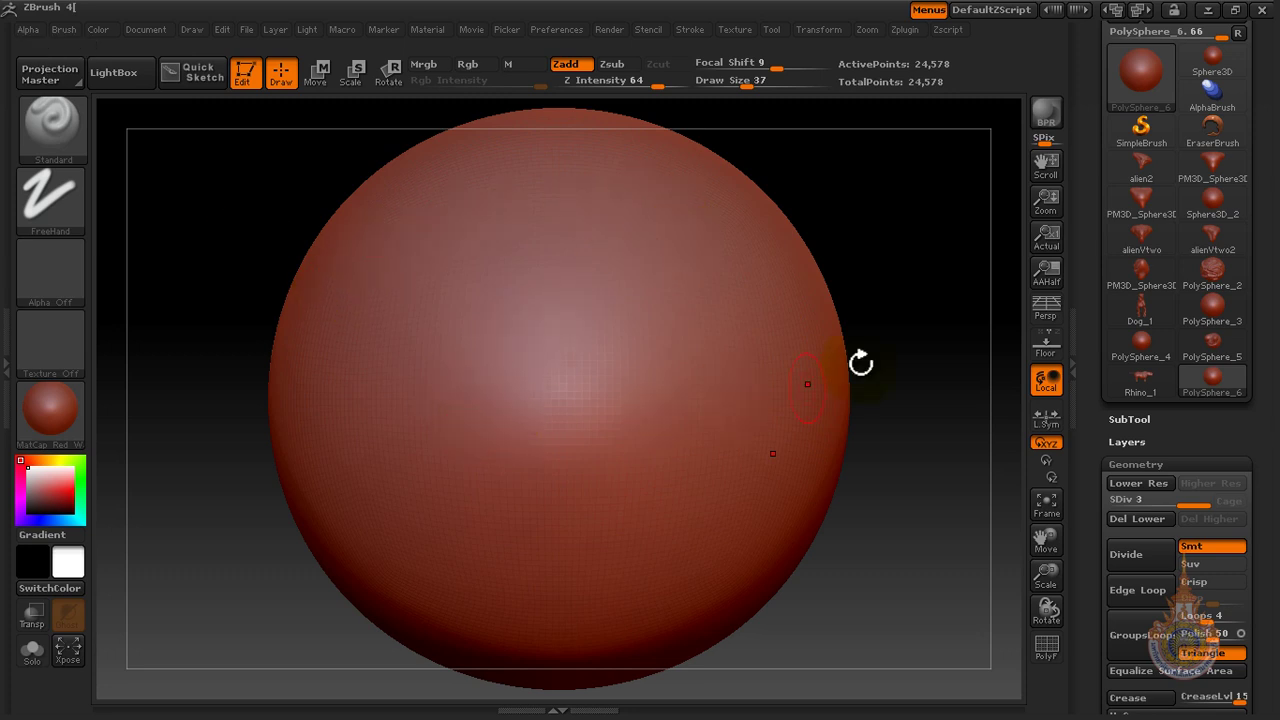
mouse_move(462, 289)
mouse_down()
mouse_move(673, 257)
mouse_move(415, 418)
mouse_move(447, 491)
mouse_move(591, 520)
mouse_move(652, 462)
mouse_up()
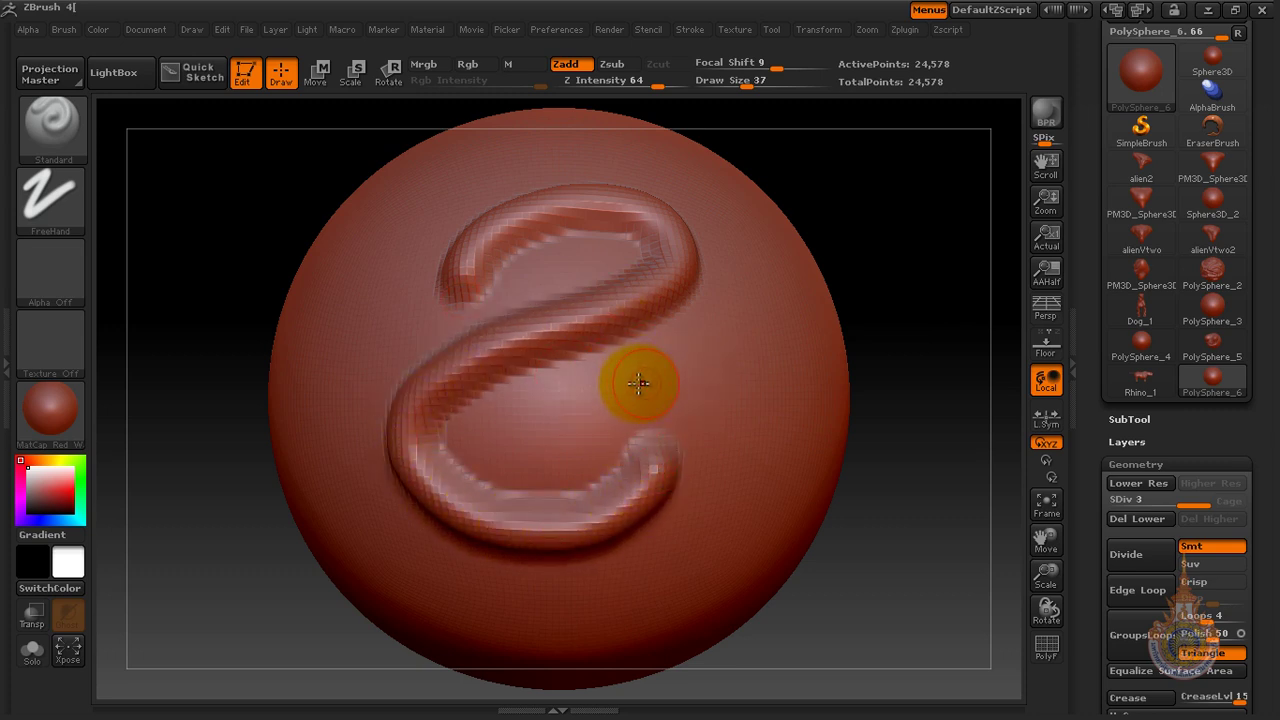
mouse_move(409, 226)
mouse_down()
mouse_move(649, 163)
mouse_move(401, 324)
mouse_move(657, 429)
mouse_move(701, 523)
mouse_up()
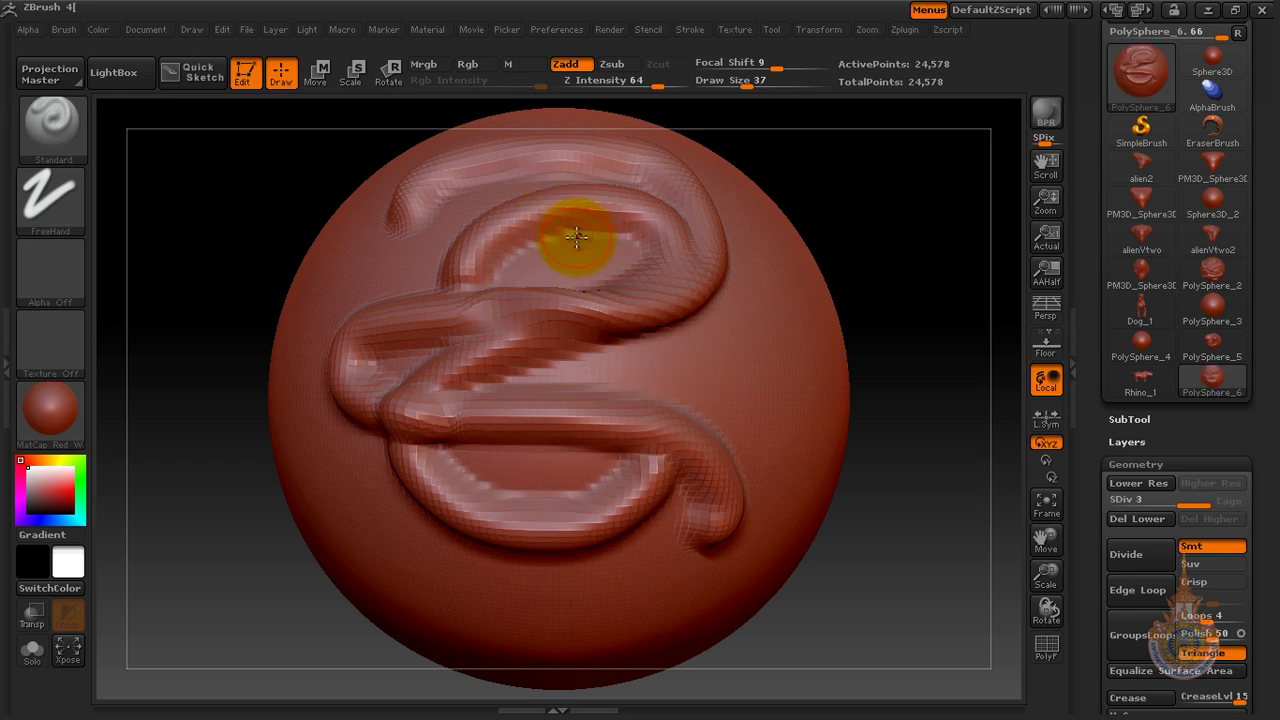
key(x)
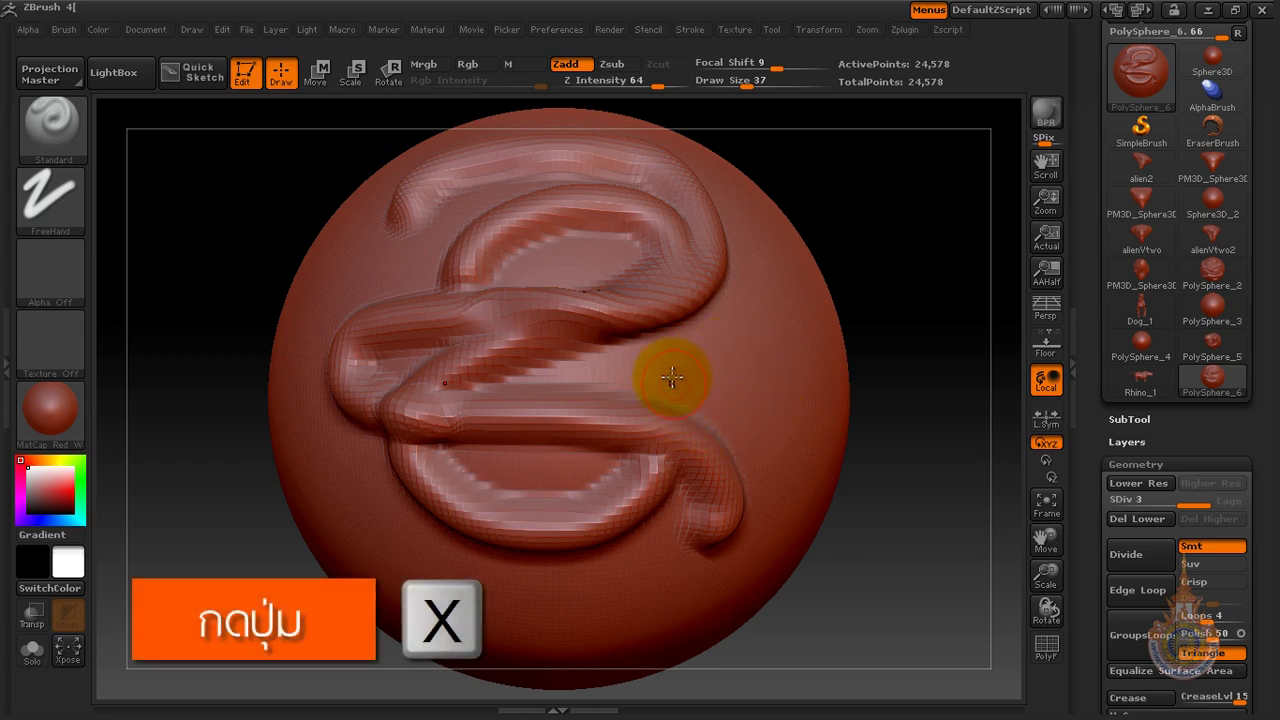
drag(617, 177, 749, 410)
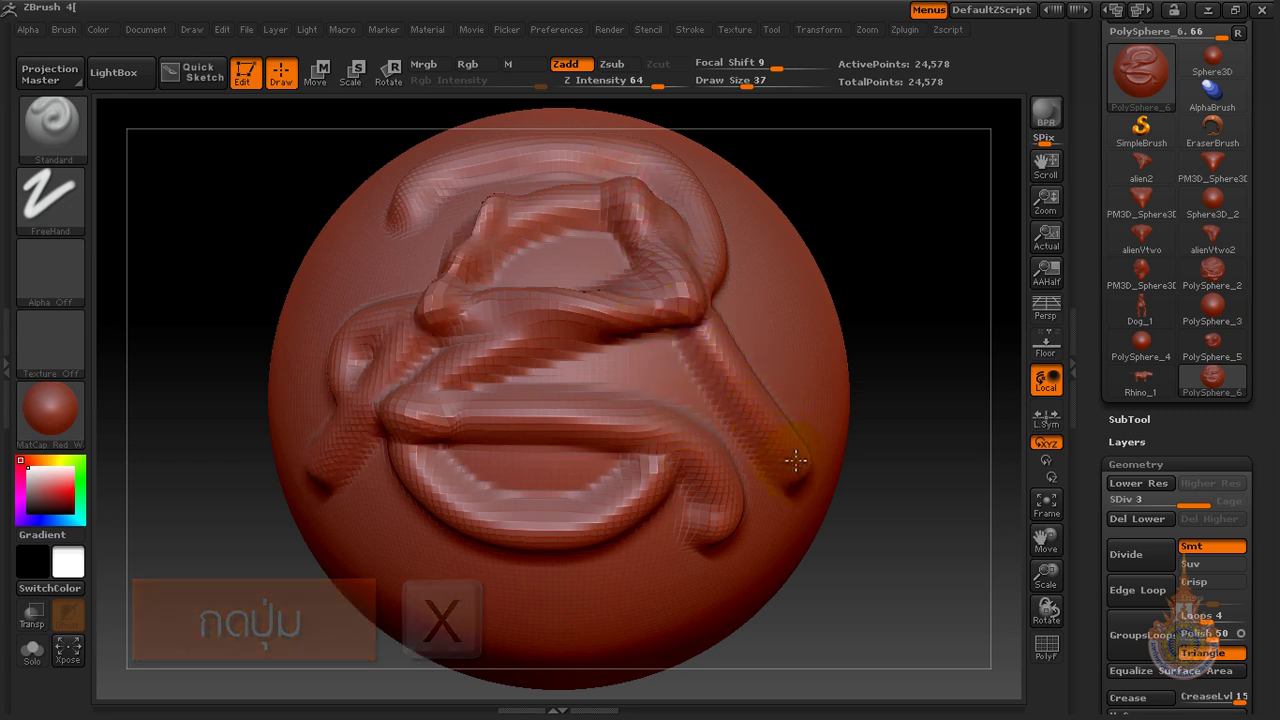
mouse_move(594, 190)
mouse_down()
mouse_move(563, 277)
mouse_move(591, 486)
mouse_move(609, 524)
mouse_up()
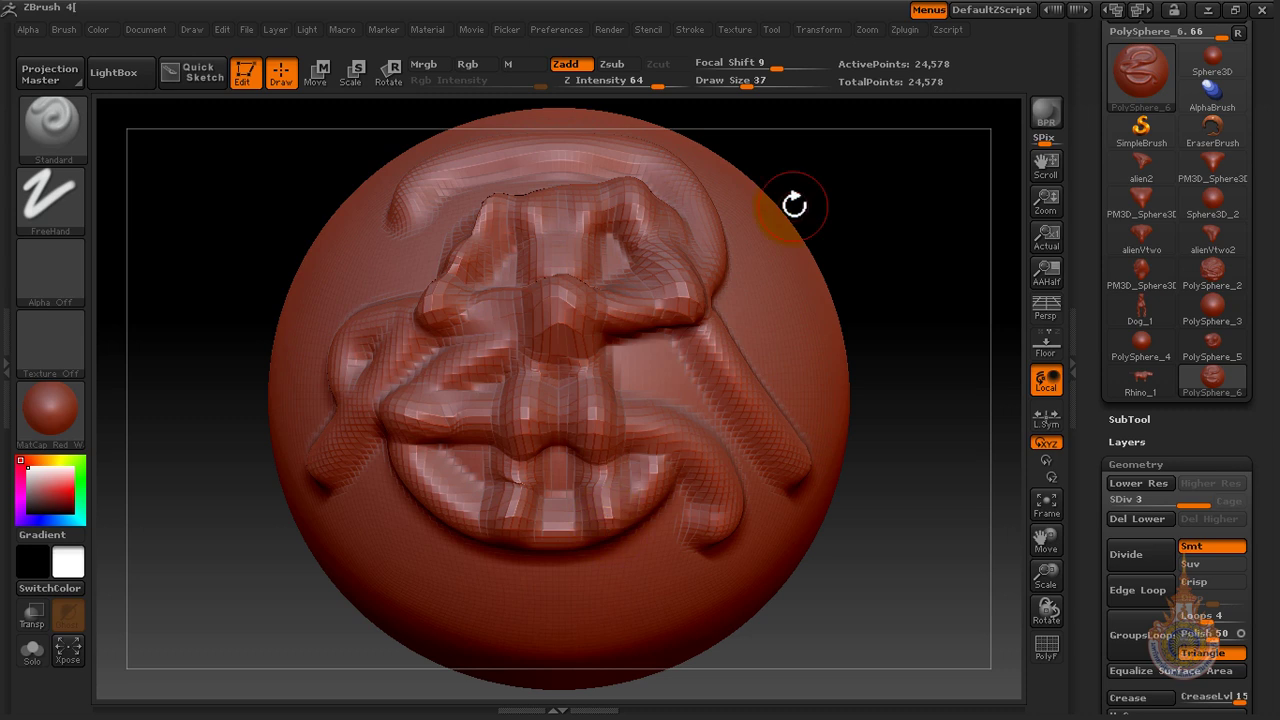
key(ctrl+z)
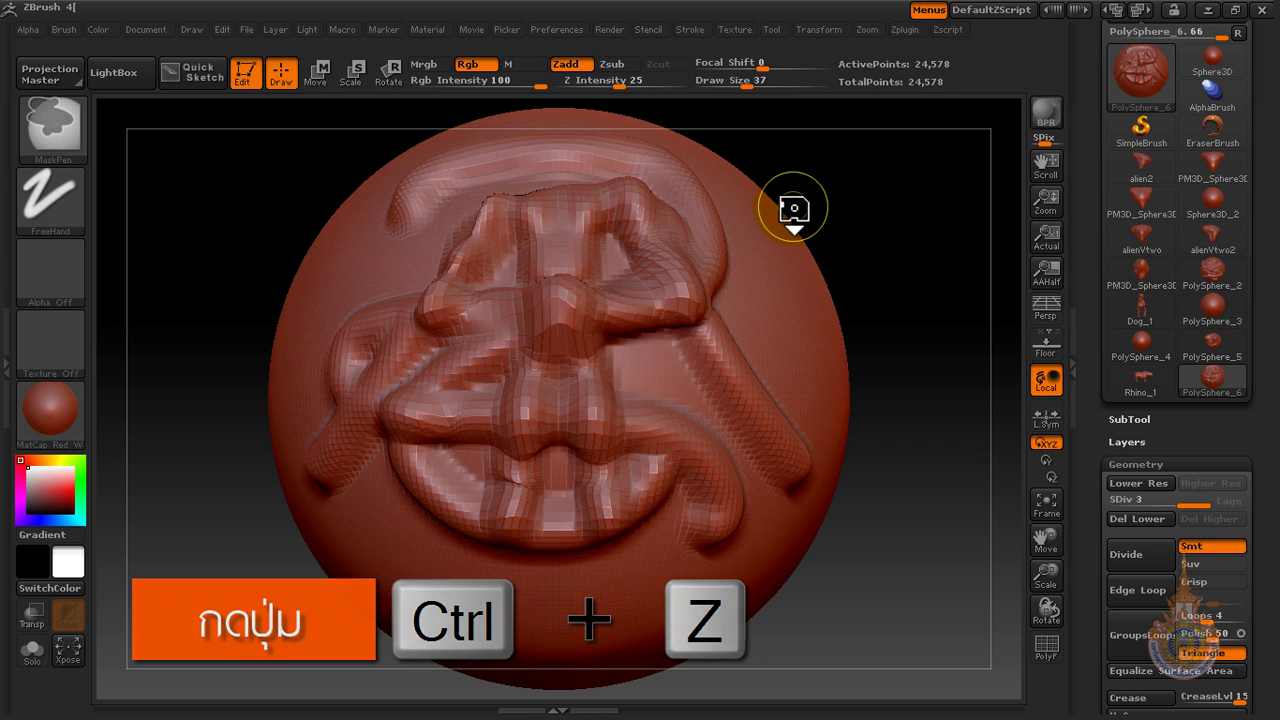
key(ctrl+z)
key(ctrl+z)
key(ctrl+z)
key(ctrl+z)
key(ctrl+z)
key(ctrl+z)
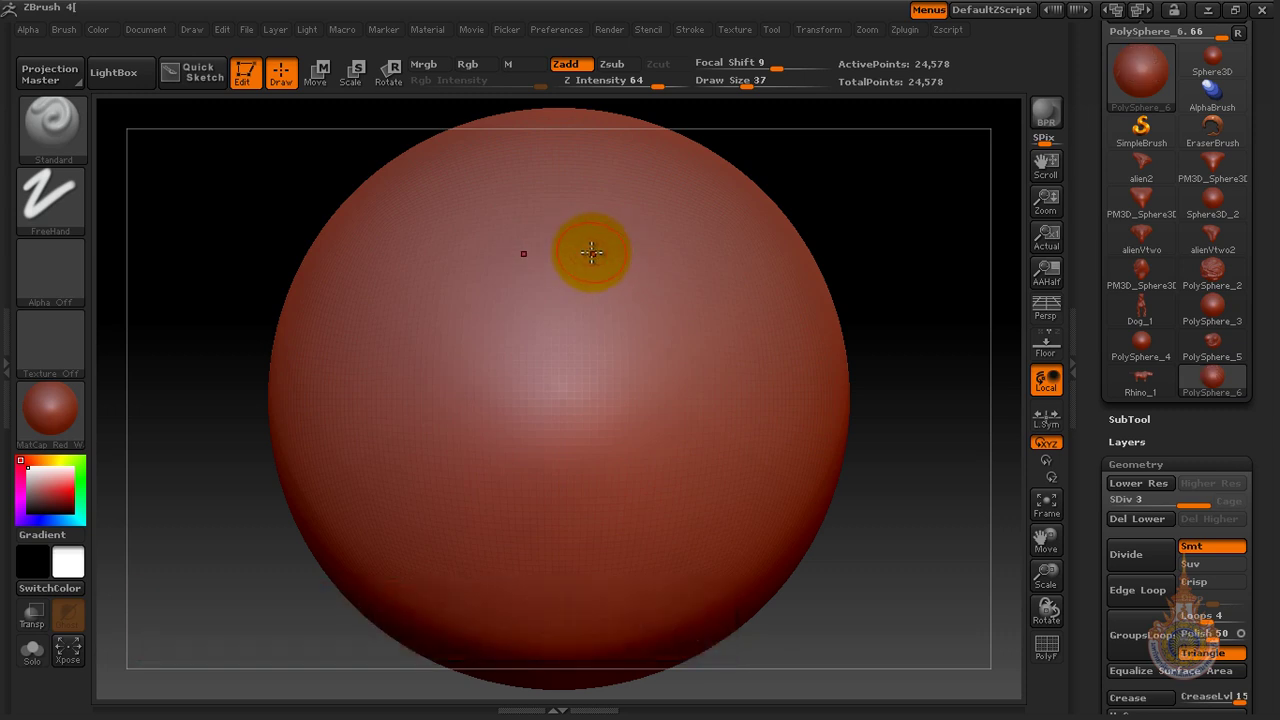
Sculpt raised upper bulges with a 161 brush, shrink the sphere, and rotate to check.
drag(623, 268, 588, 432)
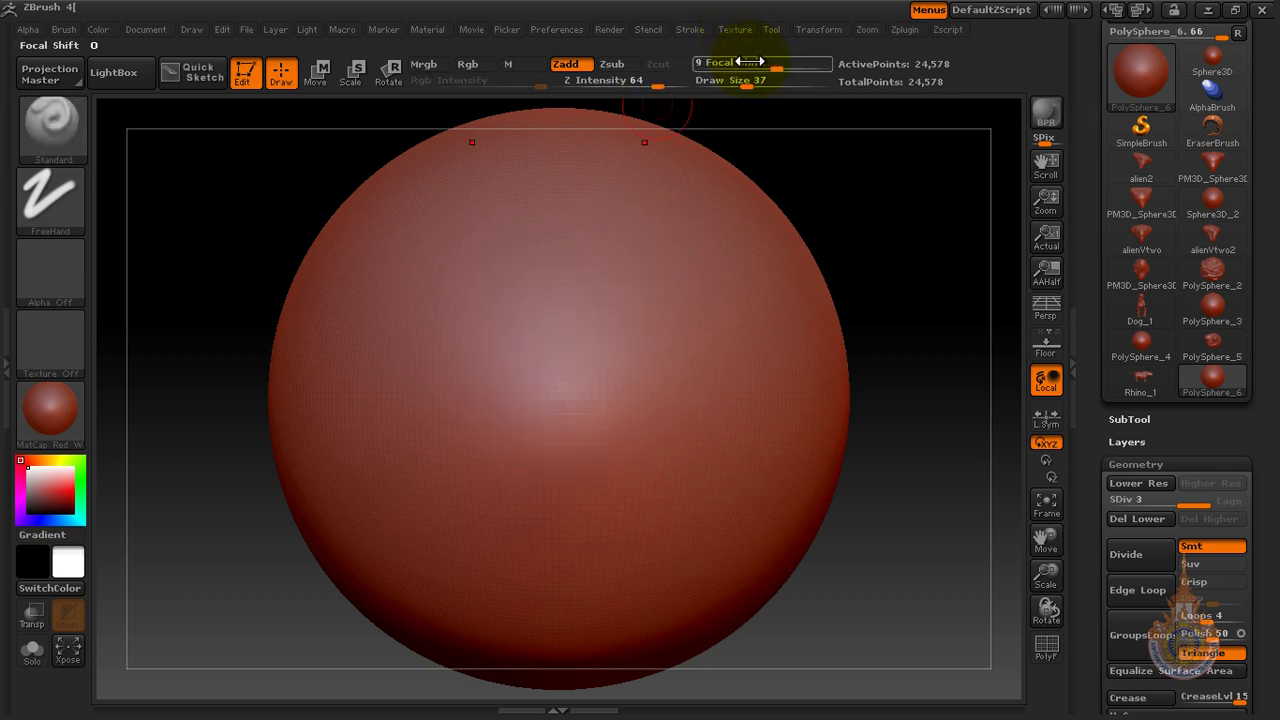
drag(745, 80, 799, 80)
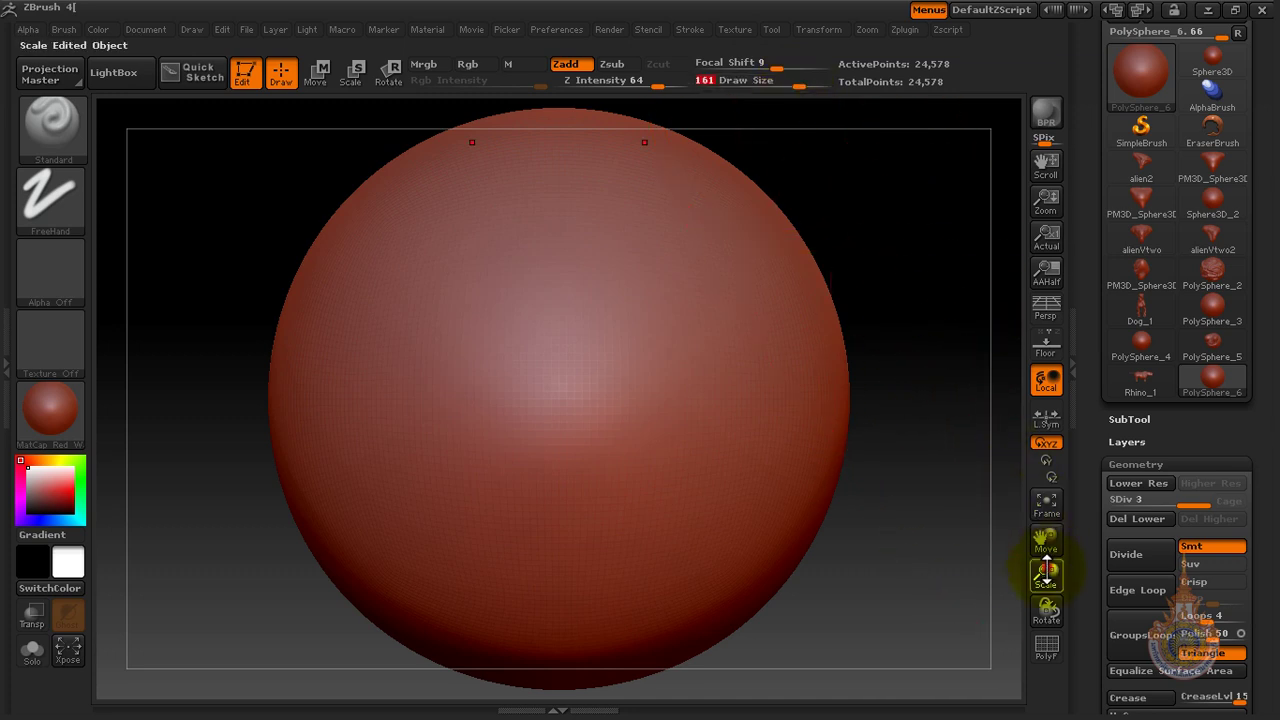
drag(1046, 573, 1045, 548)
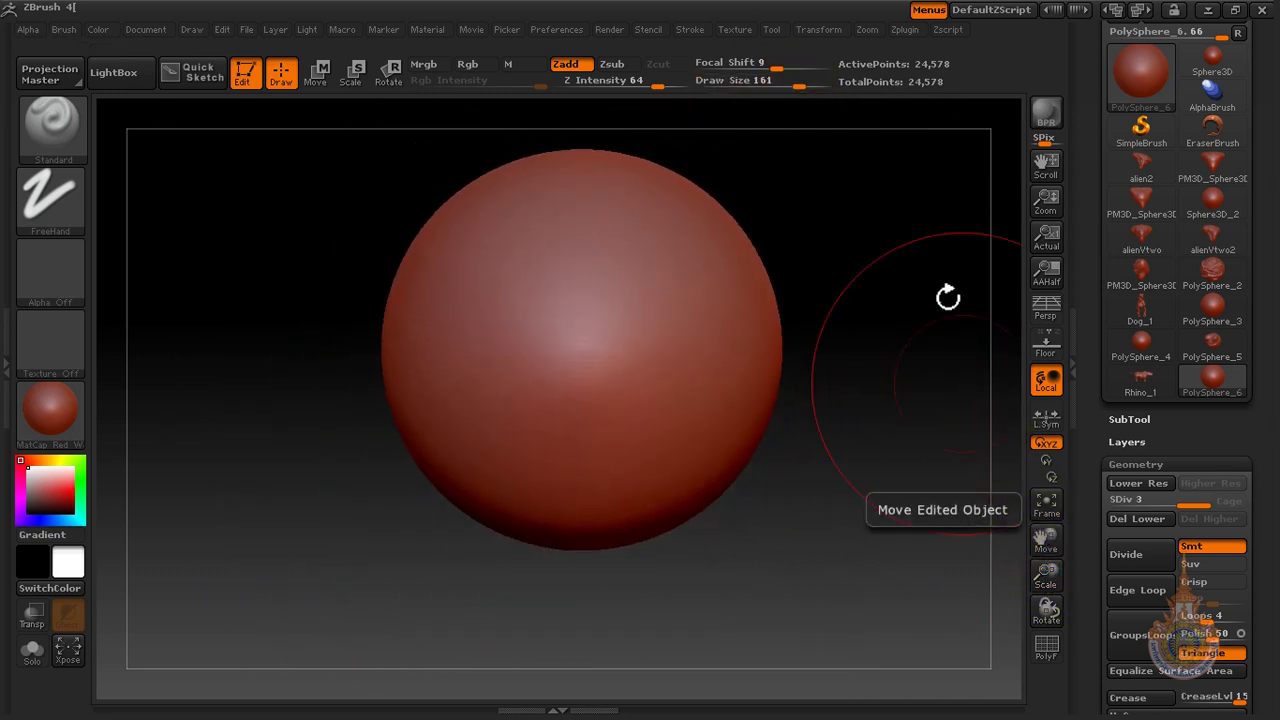
mouse_move(899, 238)
mouse_down()
mouse_move(872, 342)
mouse_move(714, 344)
mouse_move(735, 315)
mouse_move(759, 327)
mouse_move(690, 334)
mouse_move(794, 294)
mouse_up()
drag(653, 378, 753, 323)
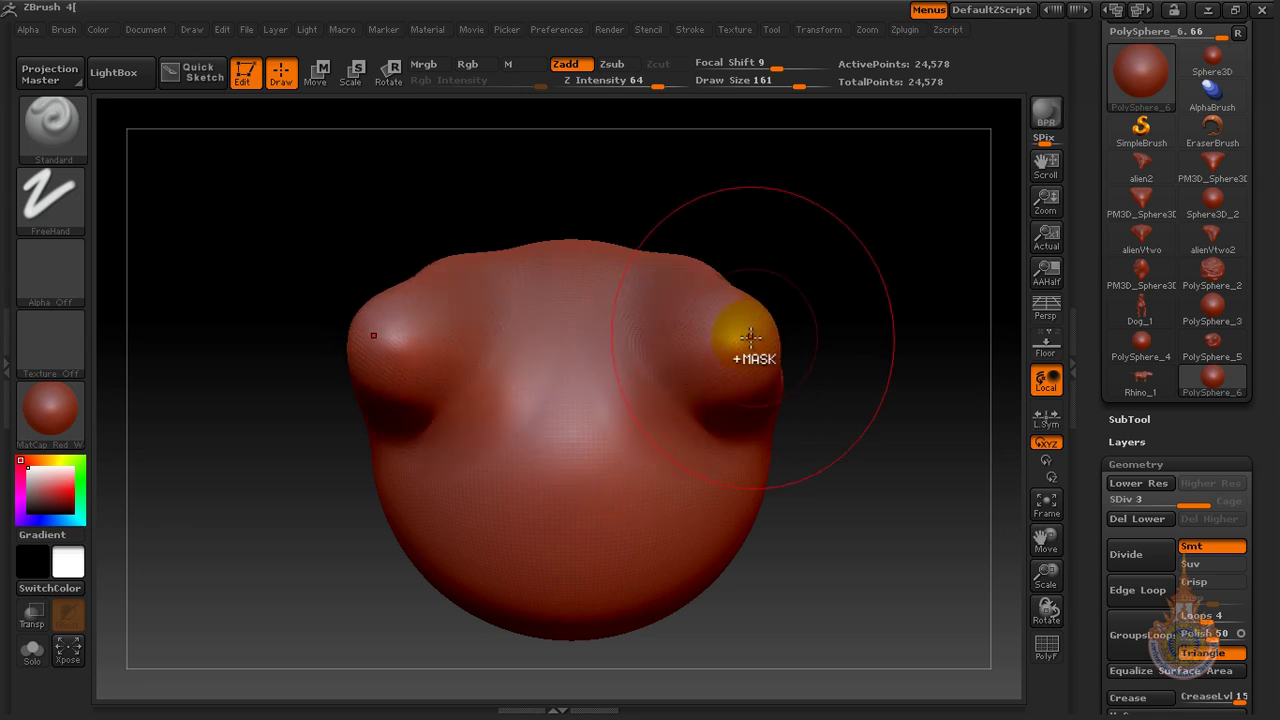
mouse_move(861, 379)
mouse_down()
mouse_move(777, 323)
mouse_move(829, 323)
mouse_move(787, 373)
mouse_move(700, 380)
mouse_move(860, 335)
mouse_up()
key(ctrl)
drag(680, 238, 863, 409)
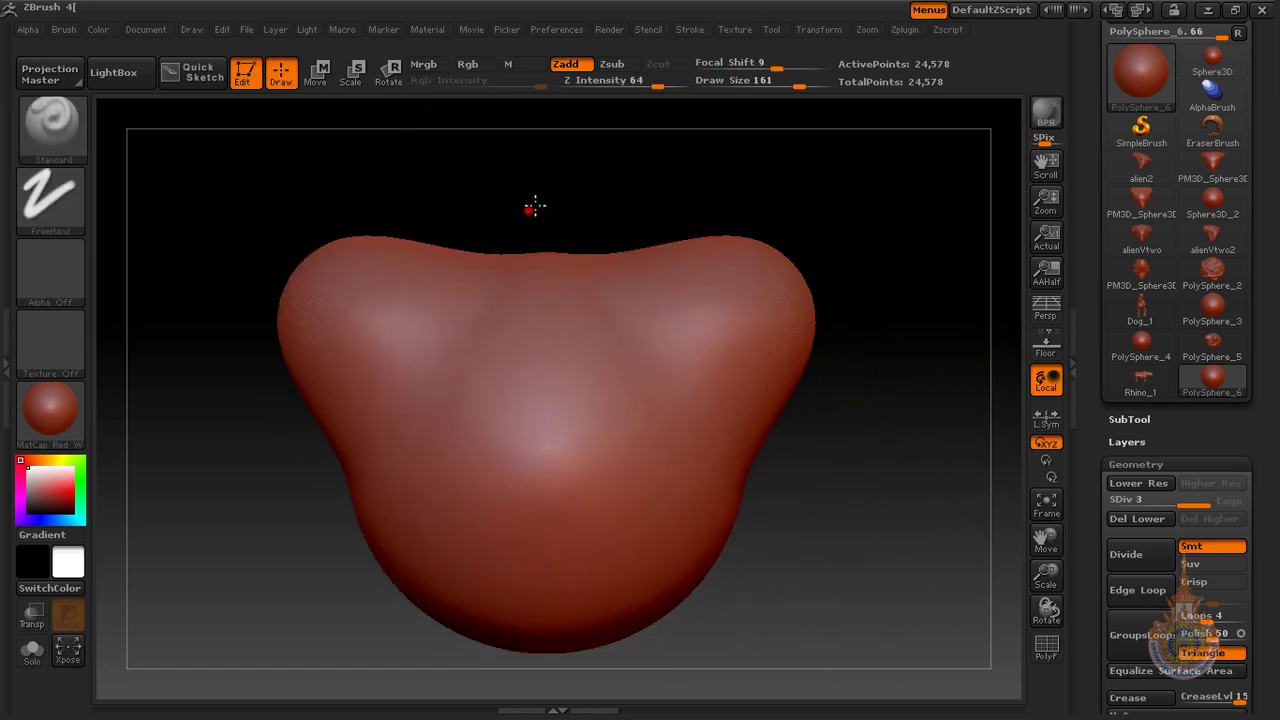
drag(529, 206, 627, 397)
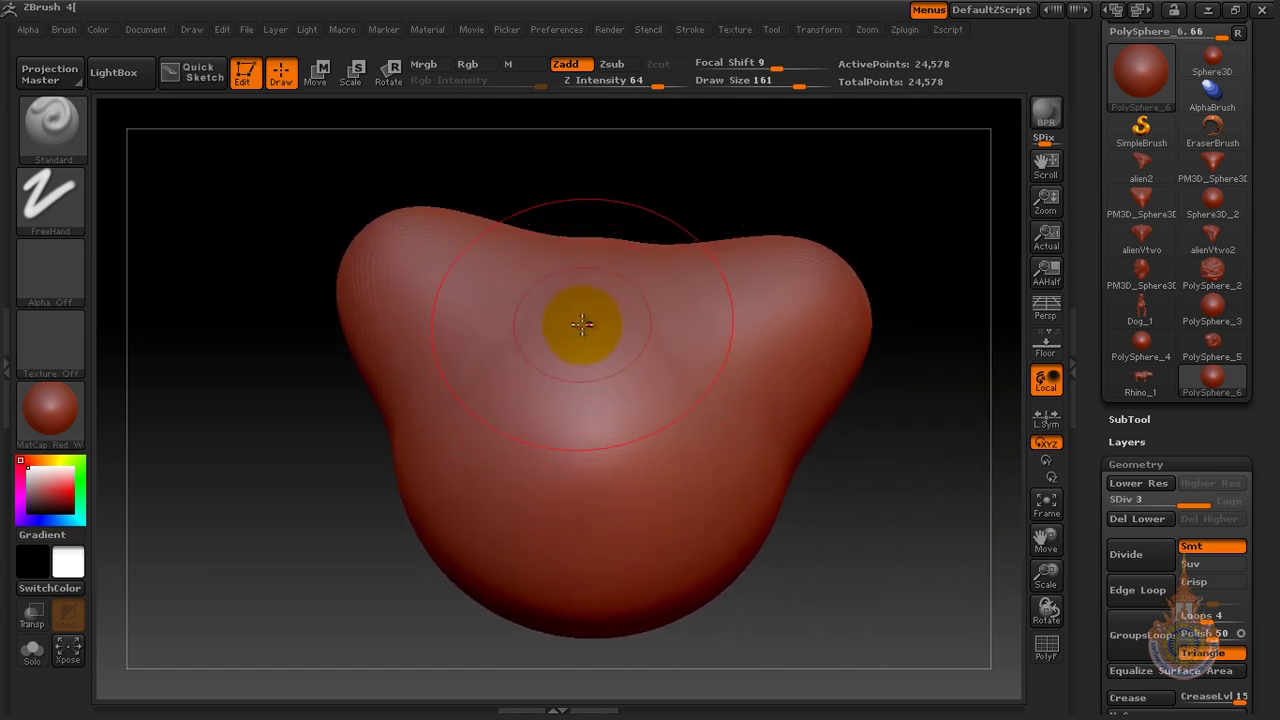
Switch to Zsub, carve dents into the front, and lower Z Intensity from 64 to 39.
click(616, 63)
drag(586, 411, 586, 462)
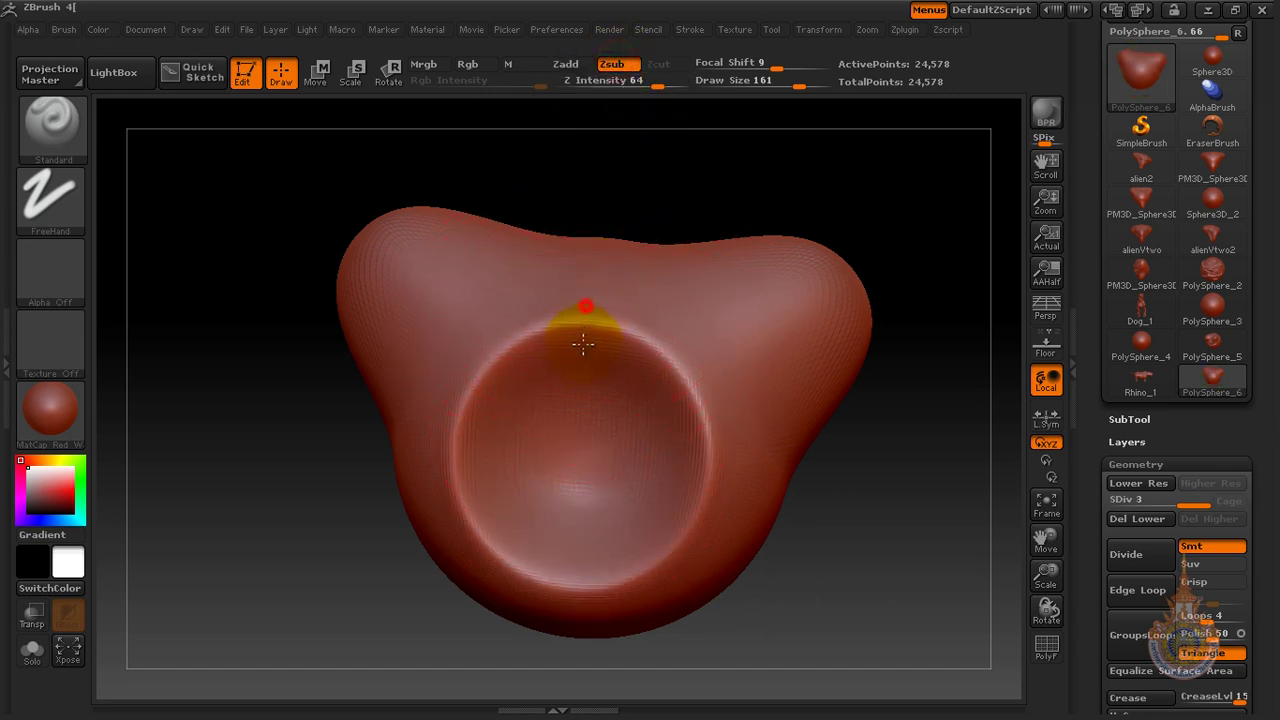
mouse_move(580, 446)
shift+mouse_down()
mouse_move(571, 451)
mouse_move(575, 420)
shift+mouse_up()
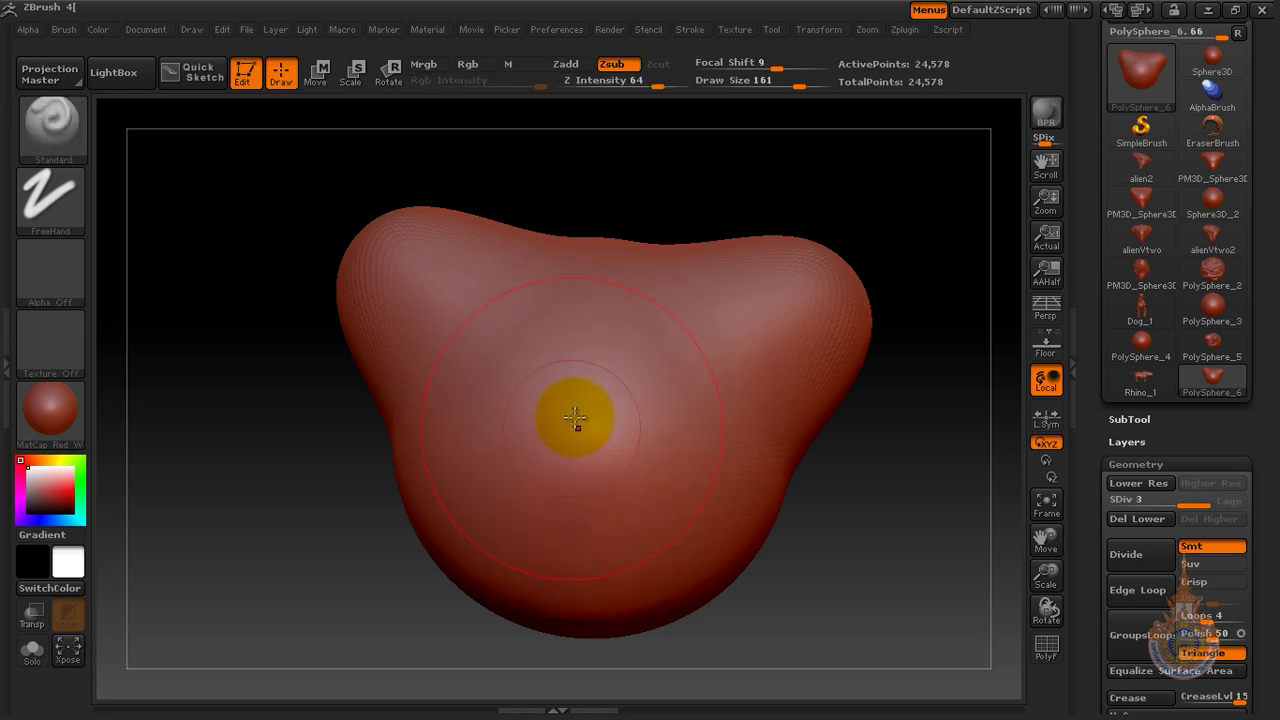
drag(657, 87, 637, 87)
mouse_move(586, 354)
mouse_down()
mouse_move(601, 395)
mouse_move(586, 485)
mouse_up()
drag(879, 515, 914, 563)
Smooth away the dents and crease, face the blob front-on, and reduce Draw Size to about 50.
shift+drag(651, 382, 622, 462)
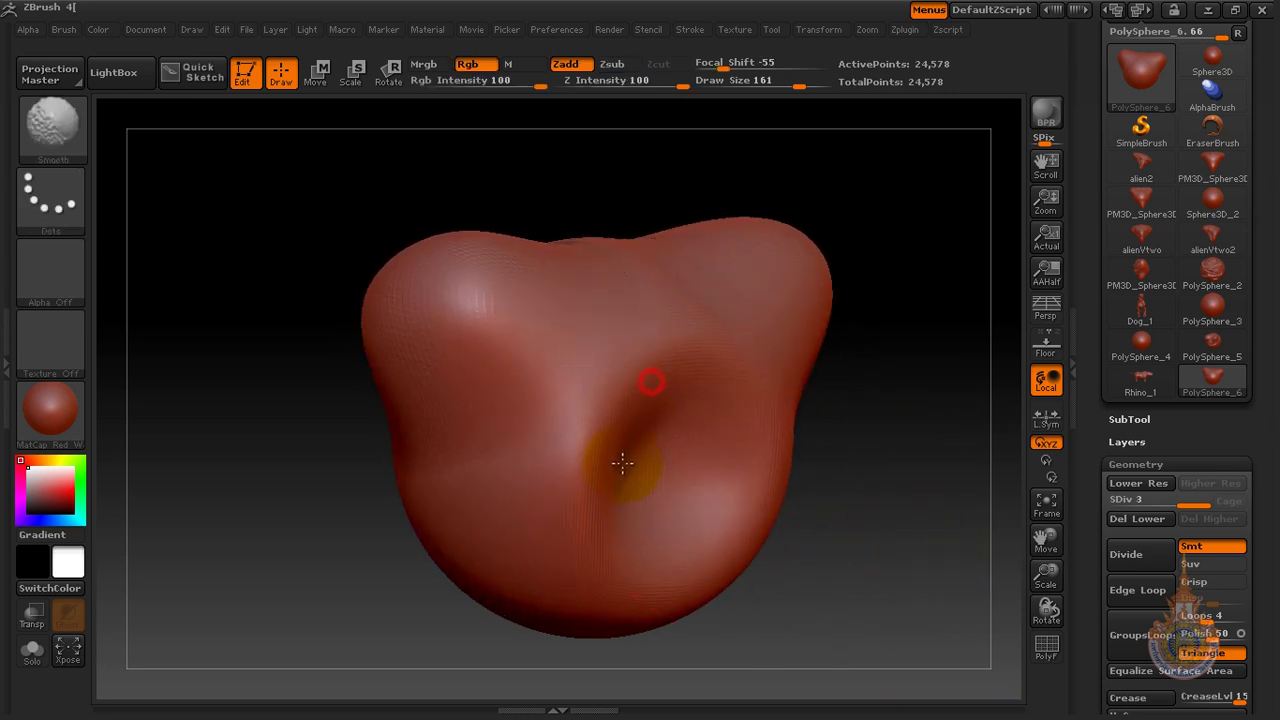
mouse_move(668, 322)
shift+mouse_down()
mouse_move(607, 427)
mouse_move(586, 535)
mouse_move(682, 345)
mouse_move(593, 514)
mouse_move(641, 381)
mouse_move(578, 540)
mouse_move(646, 550)
shift+mouse_up()
drag(740, 590, 806, 580)
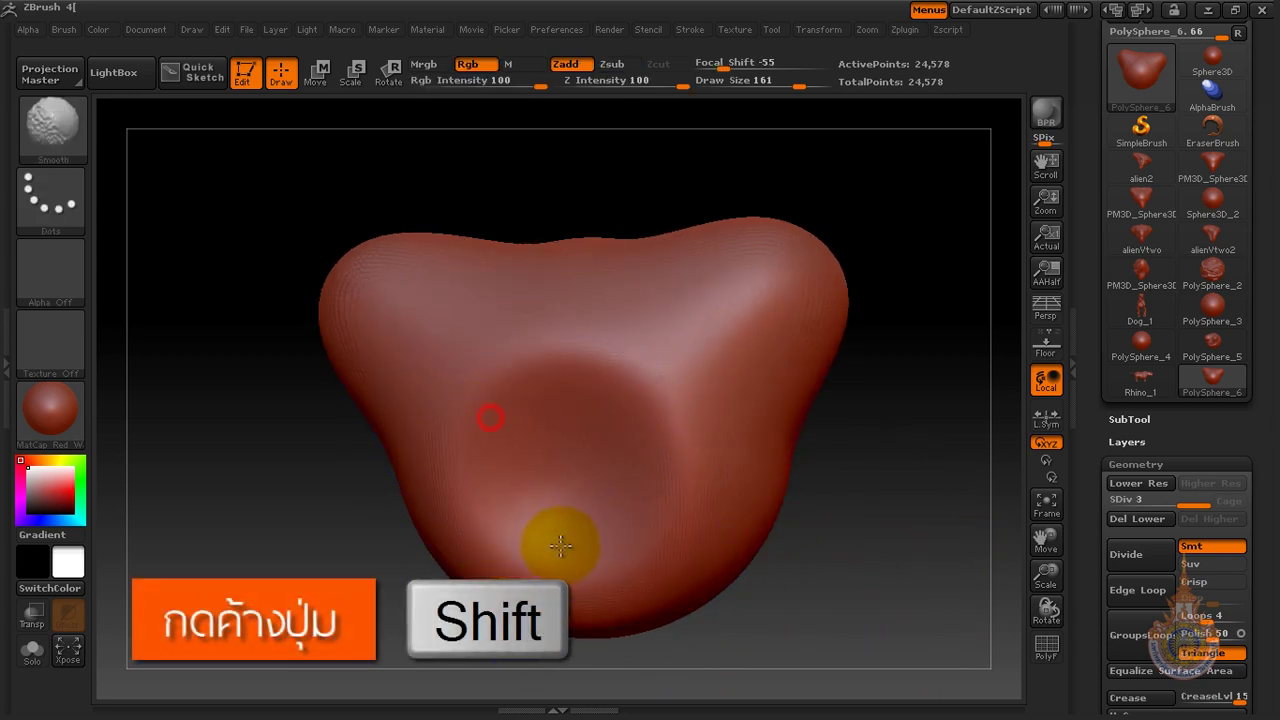
mouse_move(533, 358)
mouse_down()
mouse_move(543, 457)
mouse_move(523, 417)
mouse_up()
key(shift)
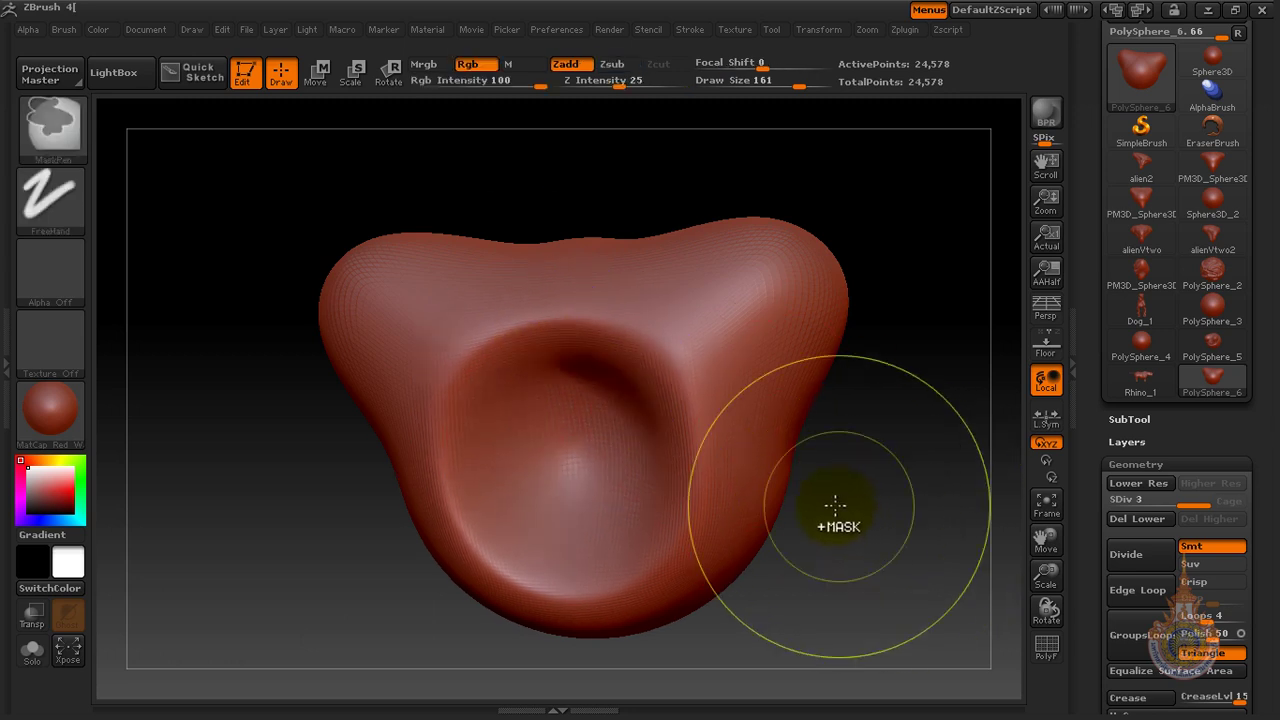
mouse_move(843, 523)
mouse_down()
mouse_move(649, 349)
mouse_move(571, 409)
mouse_move(614, 409)
mouse_up()
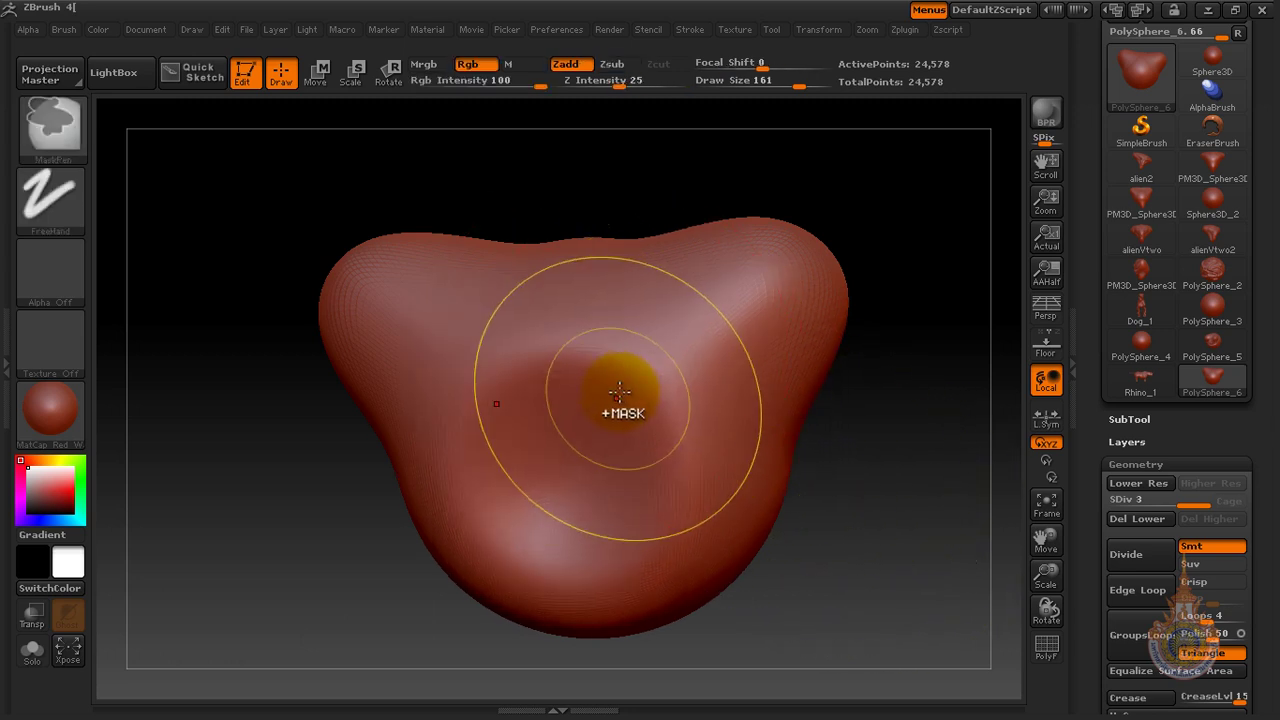
mouse_move(562, 310)
mouse_down()
mouse_move(566, 400)
mouse_move(437, 371)
mouse_move(671, 366)
mouse_up()
mouse_move(870, 400)
mouse_down()
mouse_move(892, 547)
mouse_move(809, 534)
mouse_up()
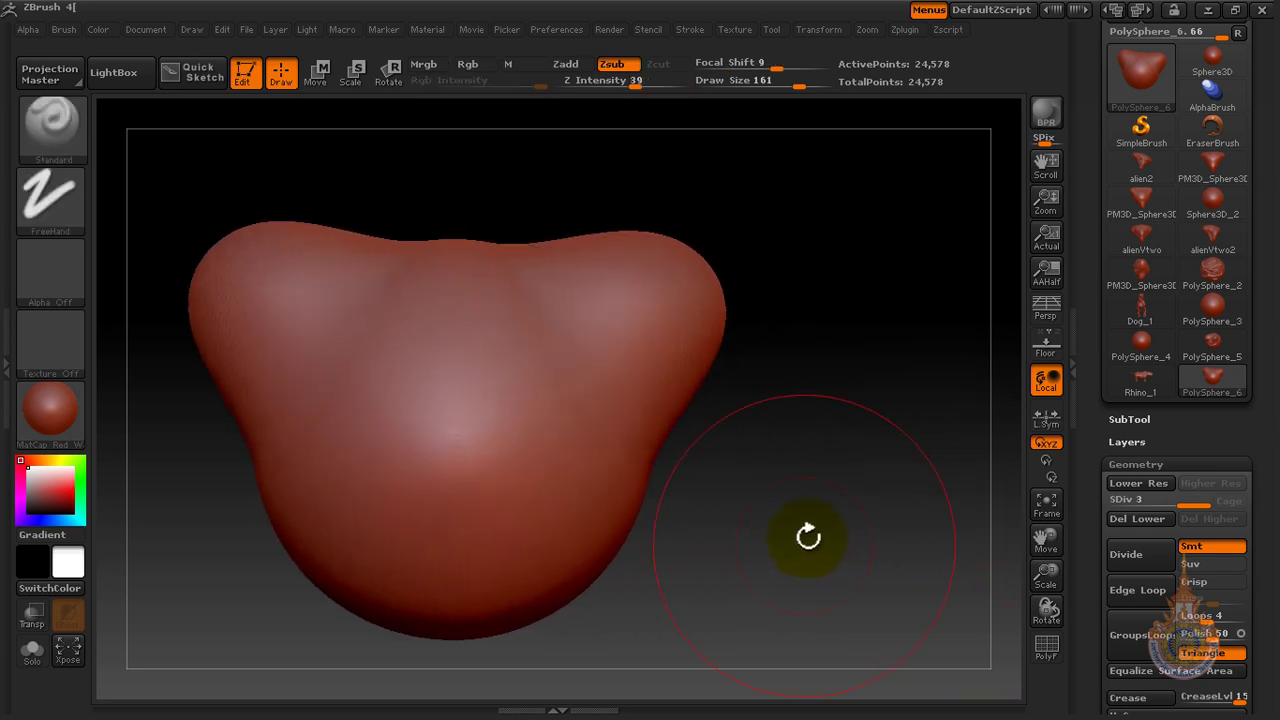
mouse_move(837, 434)
shift+mouse_down()
mouse_move(796, 497)
mouse_move(880, 486)
shift+mouse_up()
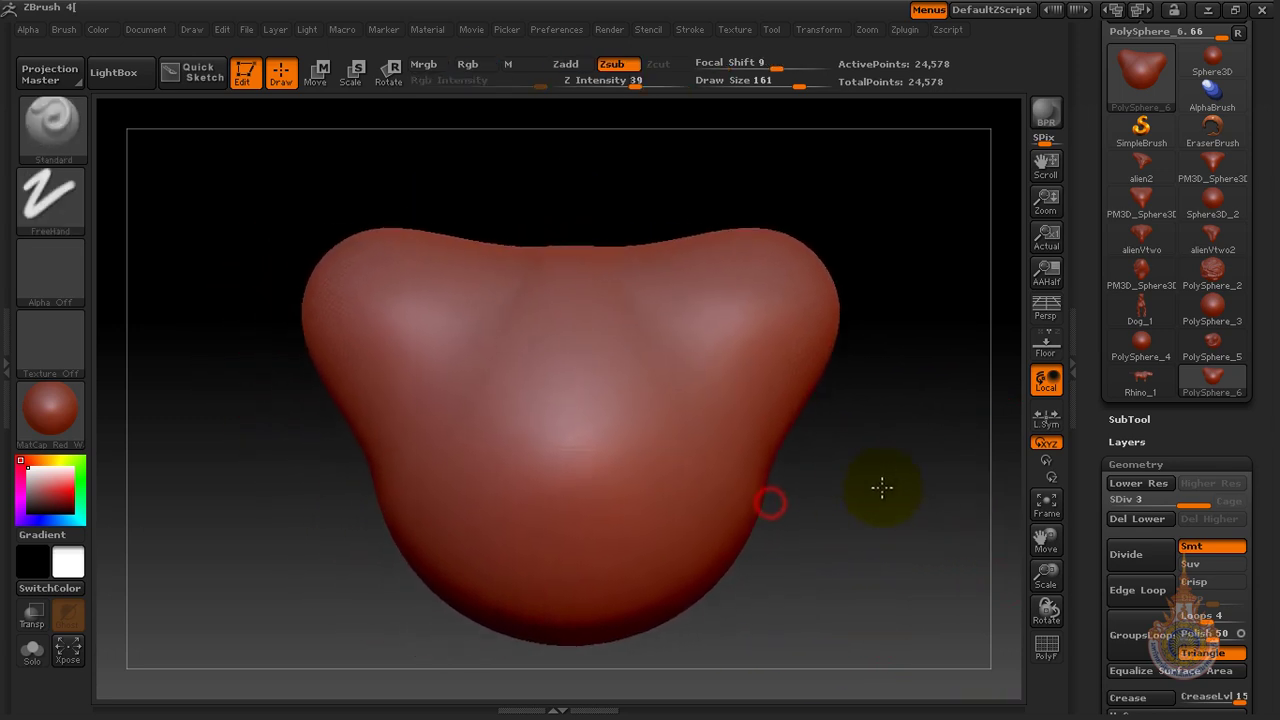
drag(790, 84, 751, 85)
With Zadd, raise a brow ridge and pull a nose down from it.
click(565, 64)
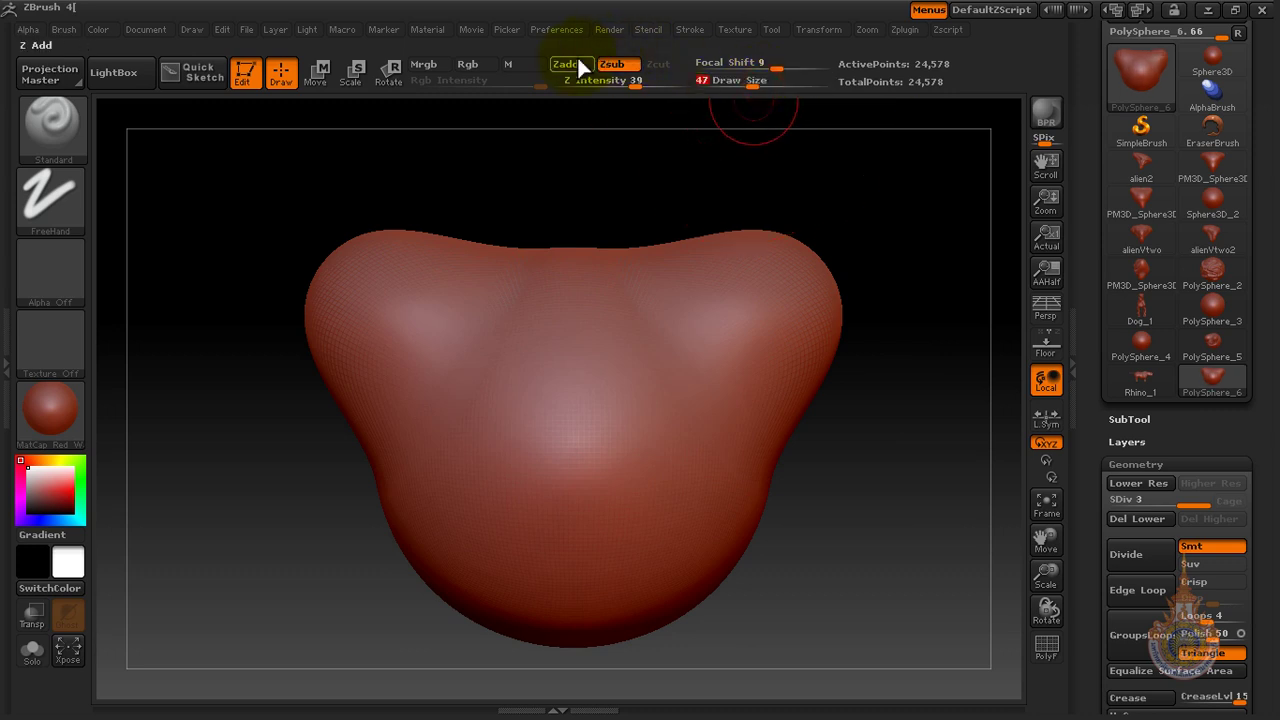
mouse_move(571, 372)
mouse_down()
mouse_move(566, 474)
mouse_move(506, 354)
mouse_move(400, 312)
mouse_up()
drag(570, 422, 578, 480)
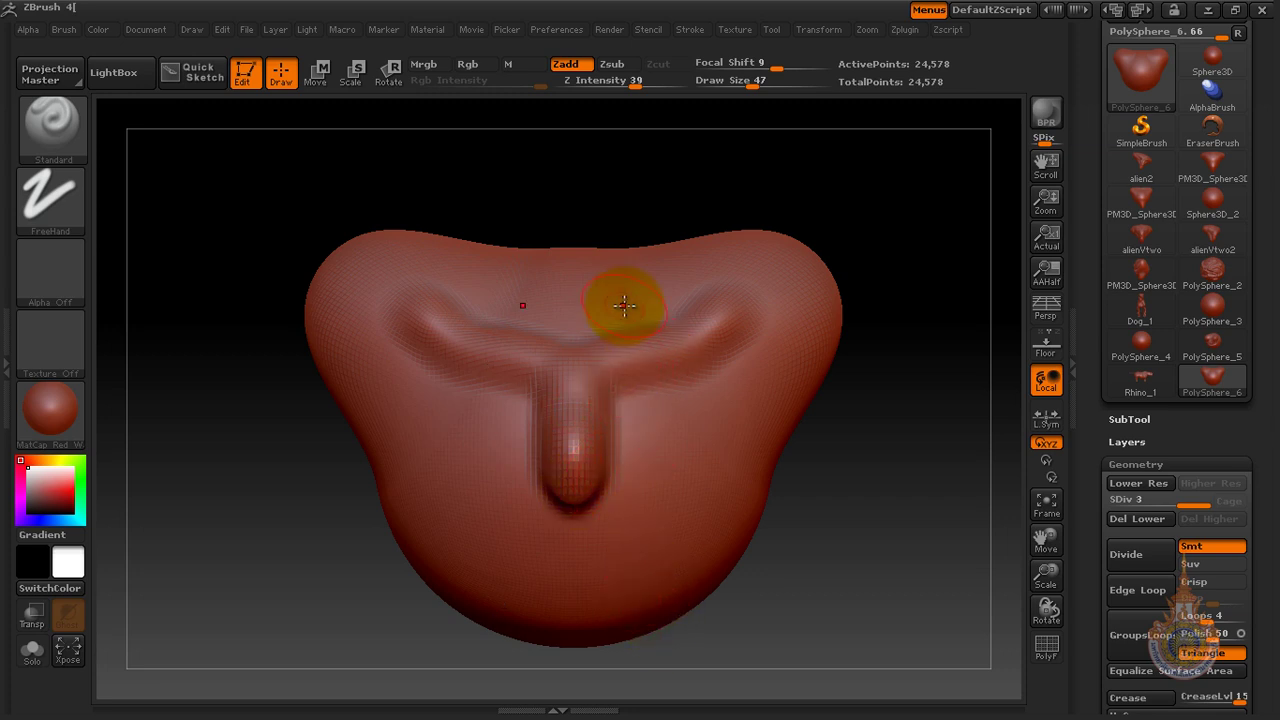
With Zsub, carve eye hollows, then deep cheek grooves at Draw Size 96.
click(612, 62)
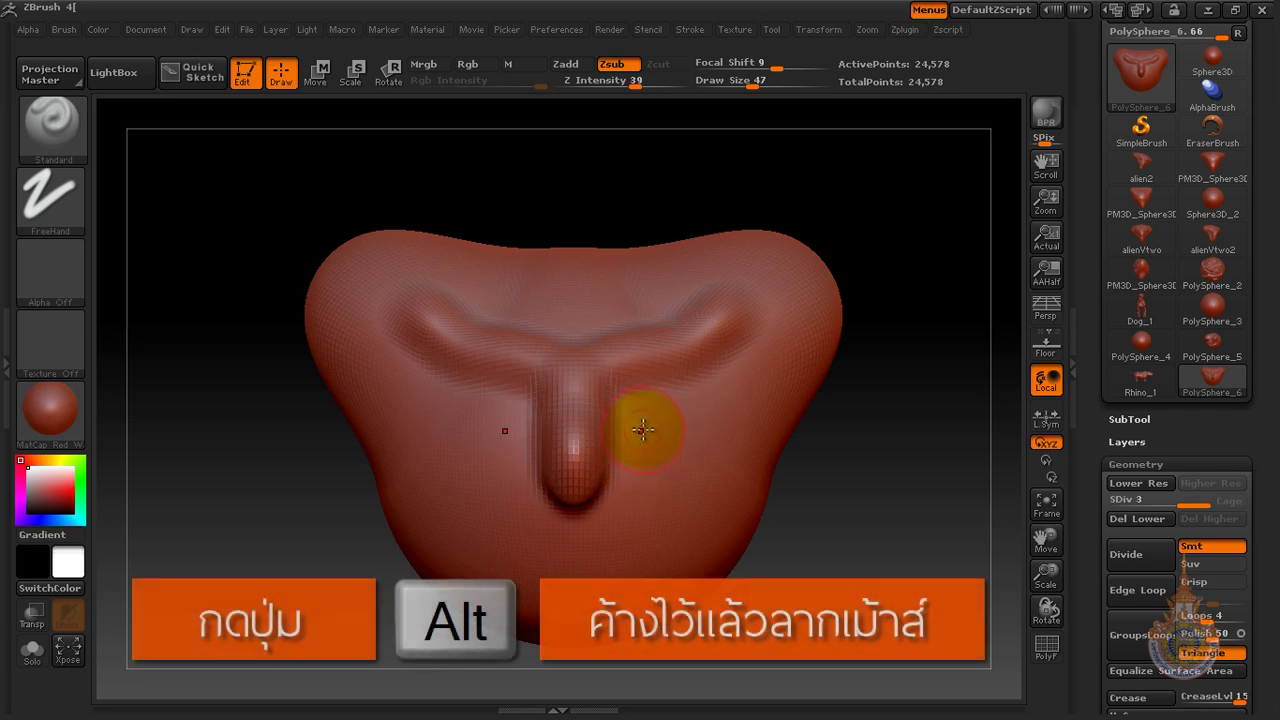
mouse_move(651, 428)
mouse_down()
mouse_move(684, 414)
mouse_move(505, 425)
mouse_move(462, 412)
mouse_up()
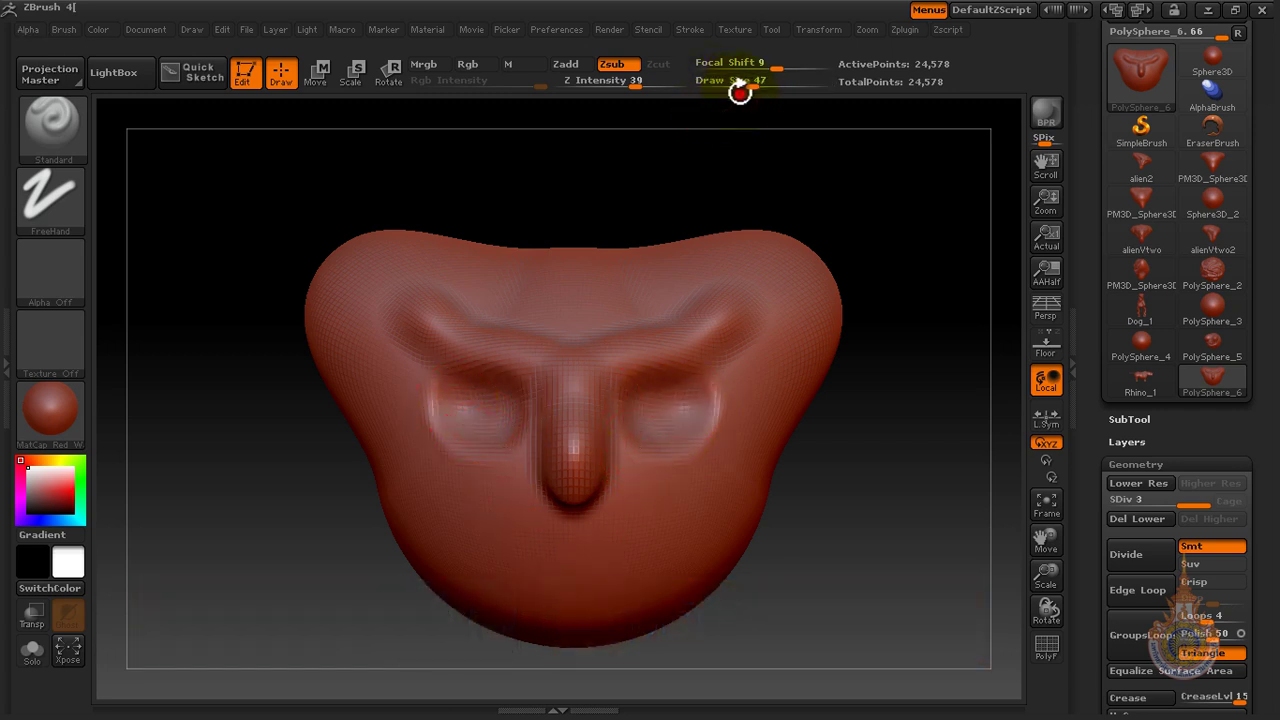
drag(740, 91, 721, 88)
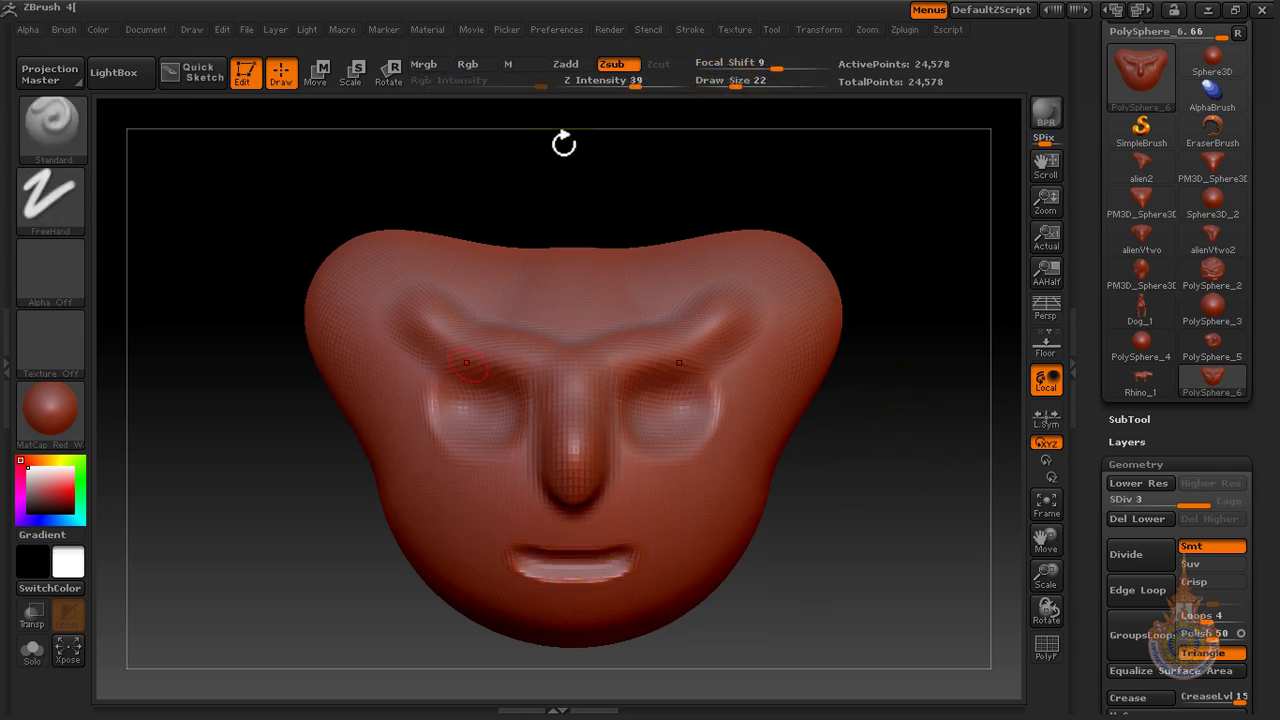
mouse_move(735, 87)
mouse_down()
mouse_move(712, 87)
mouse_move(775, 87)
mouse_up()
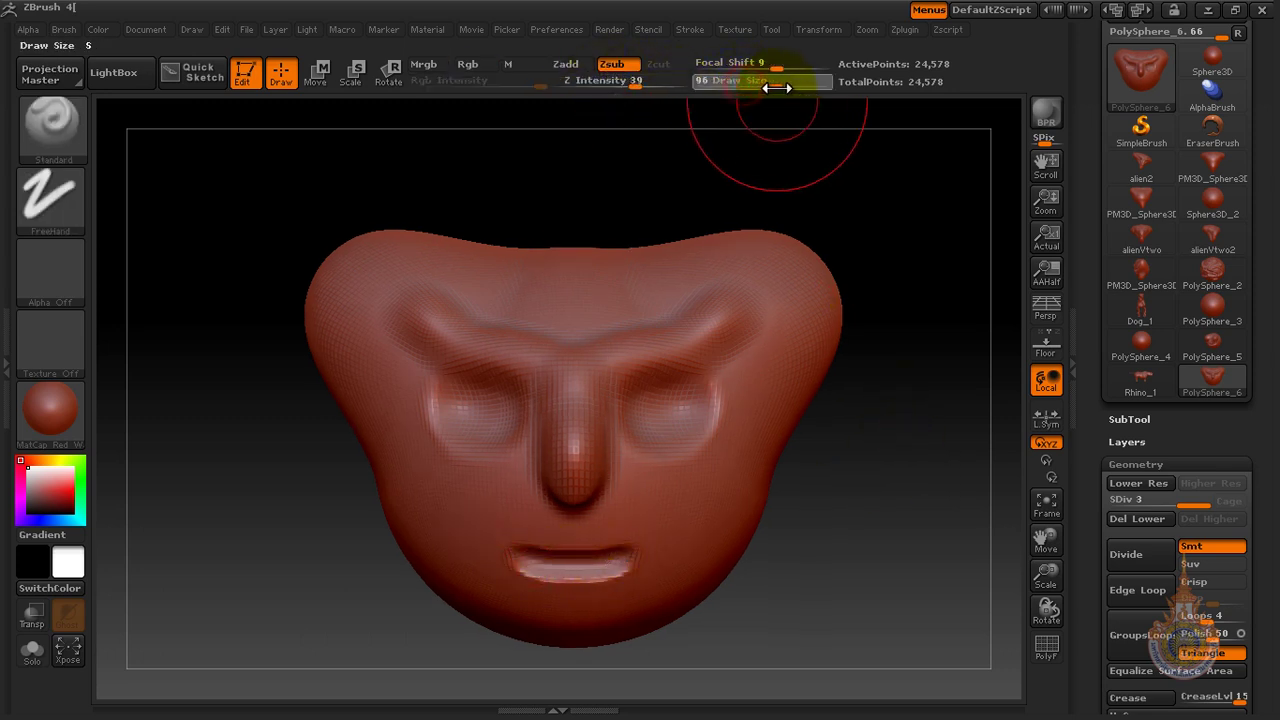
mouse_move(399, 492)
mouse_down()
mouse_move(443, 595)
mouse_move(359, 421)
mouse_move(459, 602)
mouse_up()
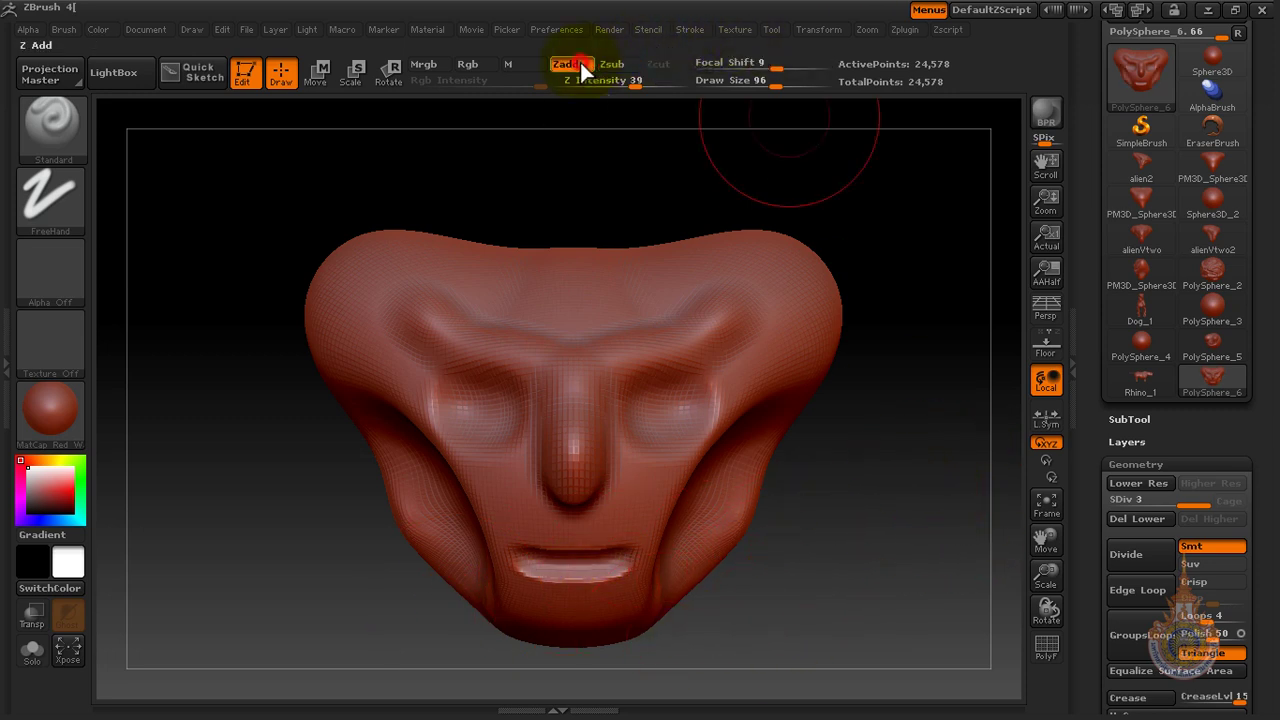
Switch to Zadd, rotate to check the head, and set Draw Size to 19.
click(728, 294)
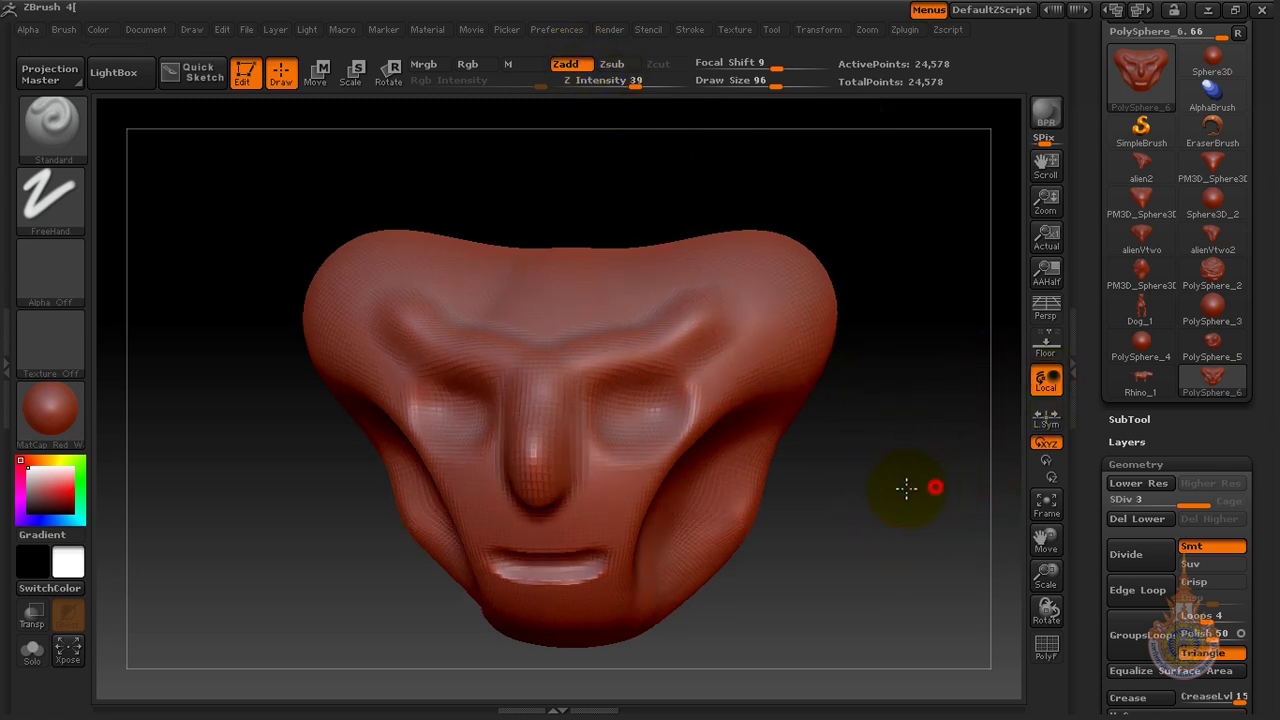
mouse_move(906, 486)
mouse_down()
mouse_move(855, 503)
mouse_move(883, 503)
mouse_move(917, 468)
mouse_up()
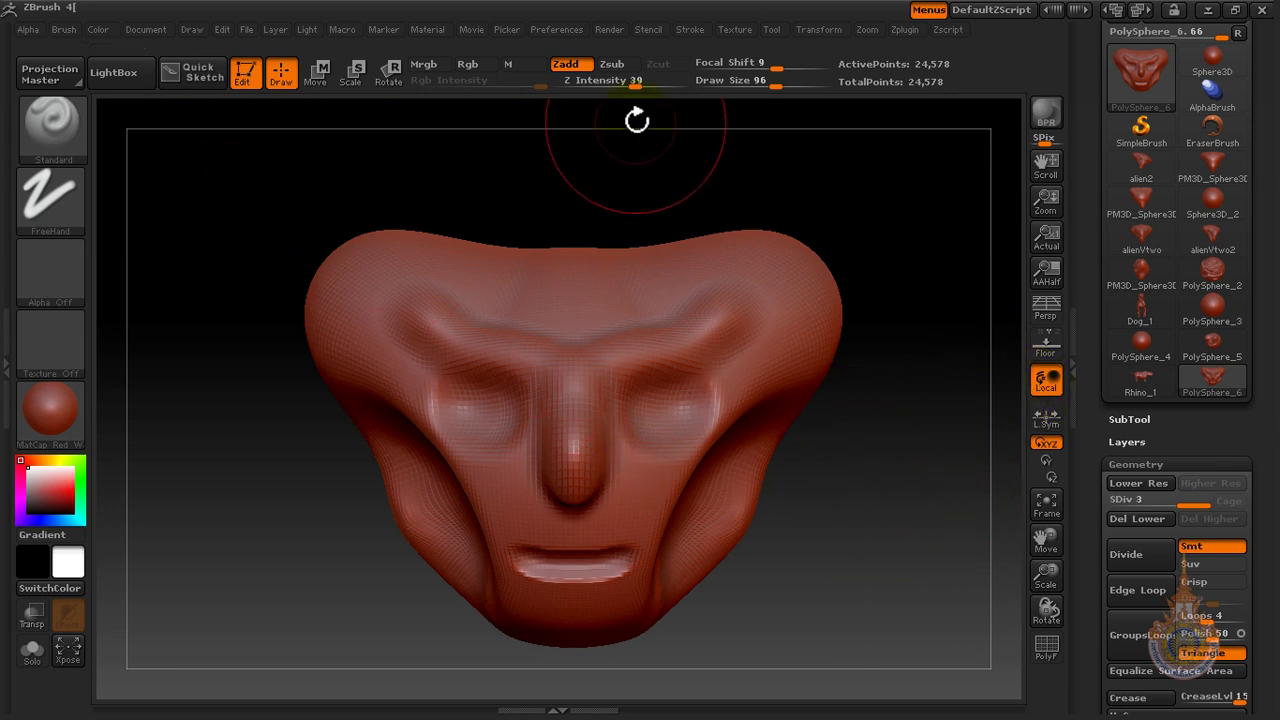
click(735, 87)
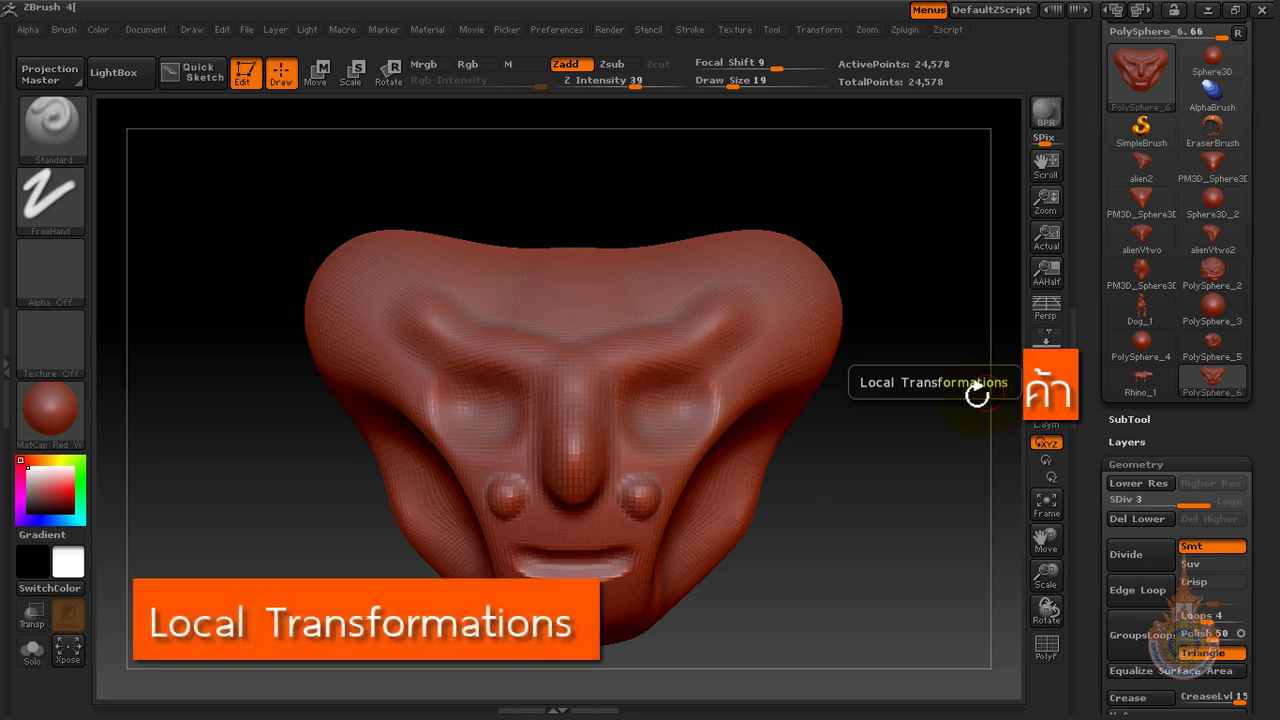
Turn on Local pivoting and rotate the head around the cheek area.
mouse_move(929, 523)
mouse_down()
mouse_move(731, 535)
mouse_move(471, 520)
mouse_move(833, 527)
mouse_move(671, 491)
mouse_move(932, 517)
mouse_up()
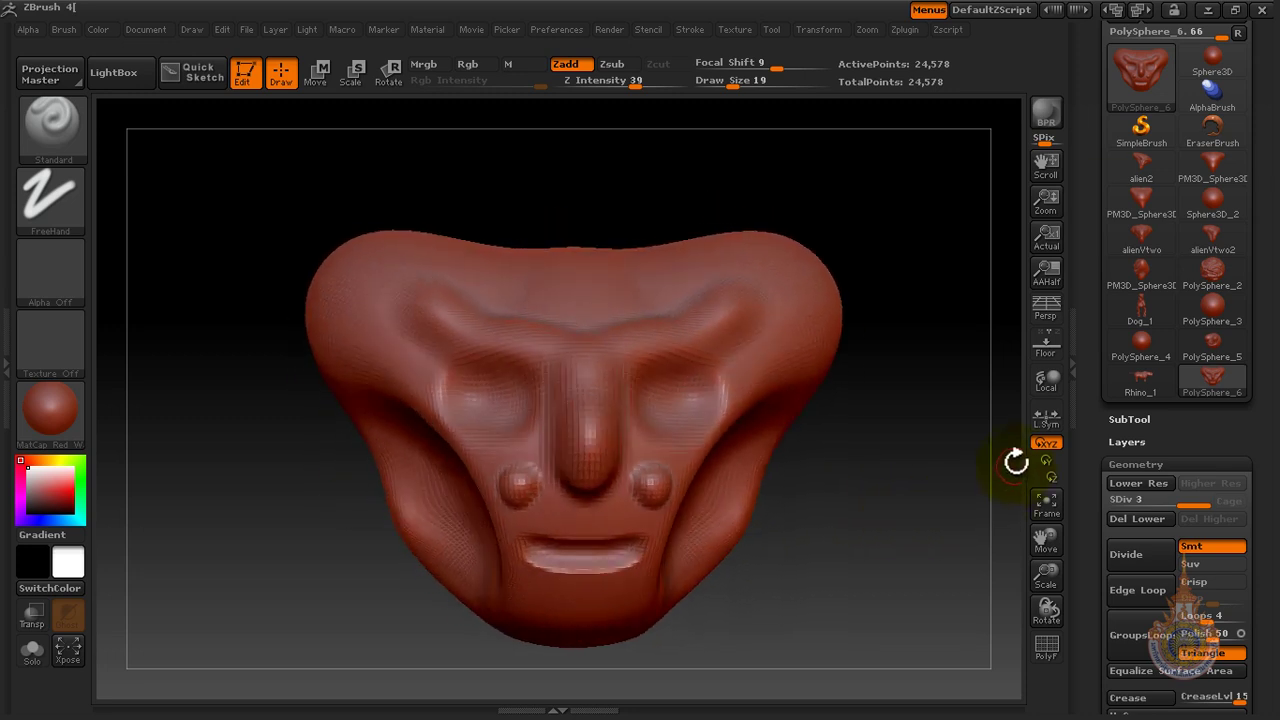
click(1046, 380)
drag(891, 500, 838, 518)
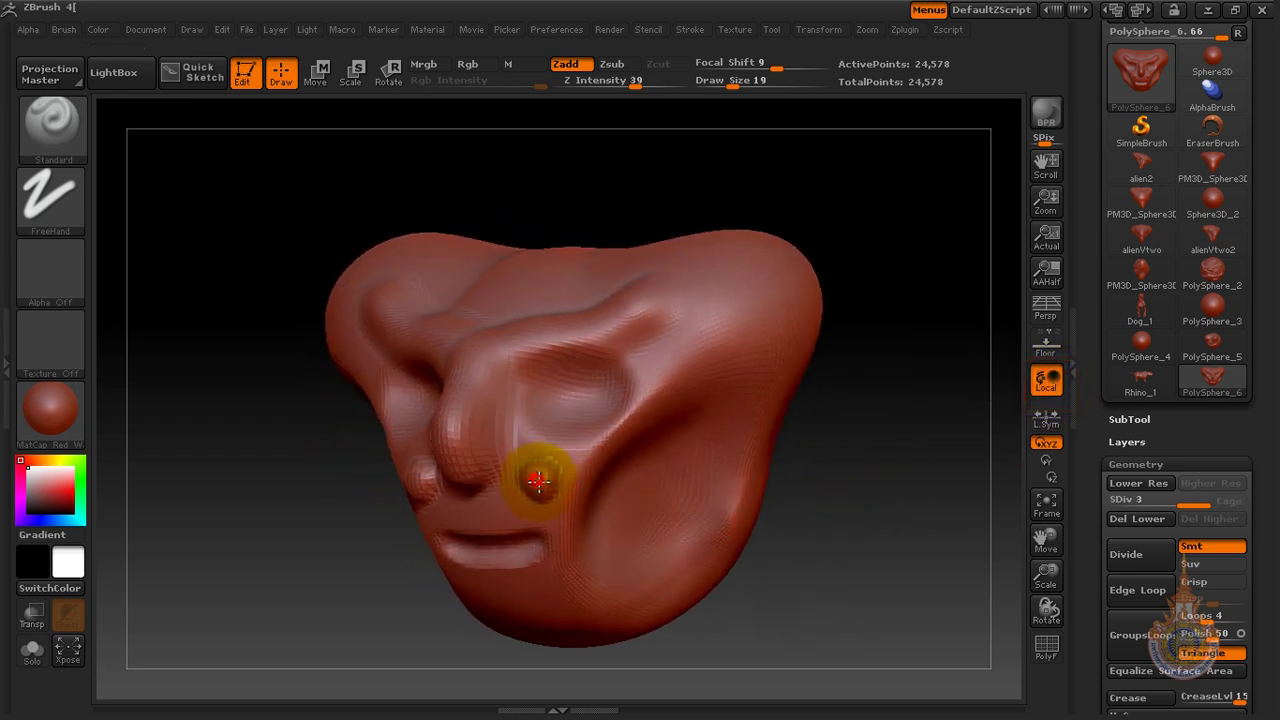
mouse_move(810, 589)
mouse_down()
mouse_move(877, 523)
mouse_move(946, 534)
mouse_move(729, 531)
mouse_move(706, 591)
mouse_move(816, 601)
mouse_up()
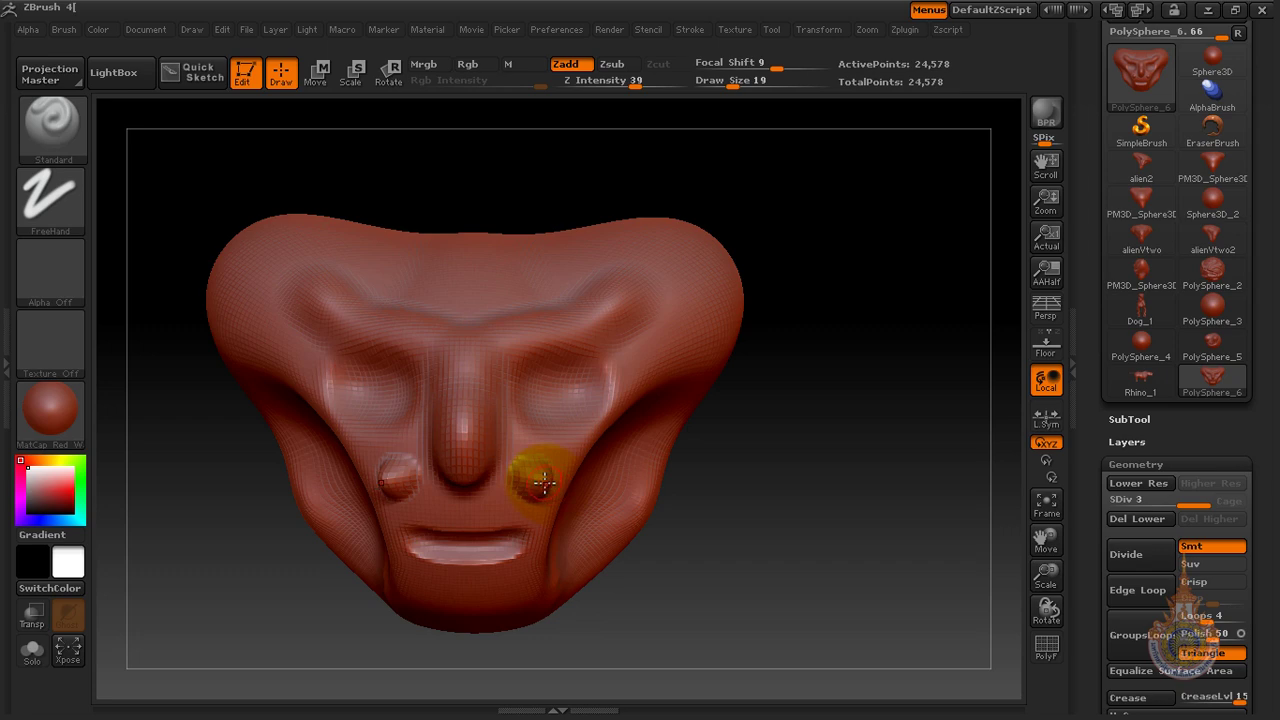
drag(797, 543, 833, 593)
Enlarge the head with Scale and rotate it near-front to examine the cheek knobs.
drag(1046, 574, 1048, 586)
mouse_move(836, 607)
mouse_down()
mouse_move(903, 585)
mouse_move(749, 580)
mouse_move(1009, 559)
mouse_up()
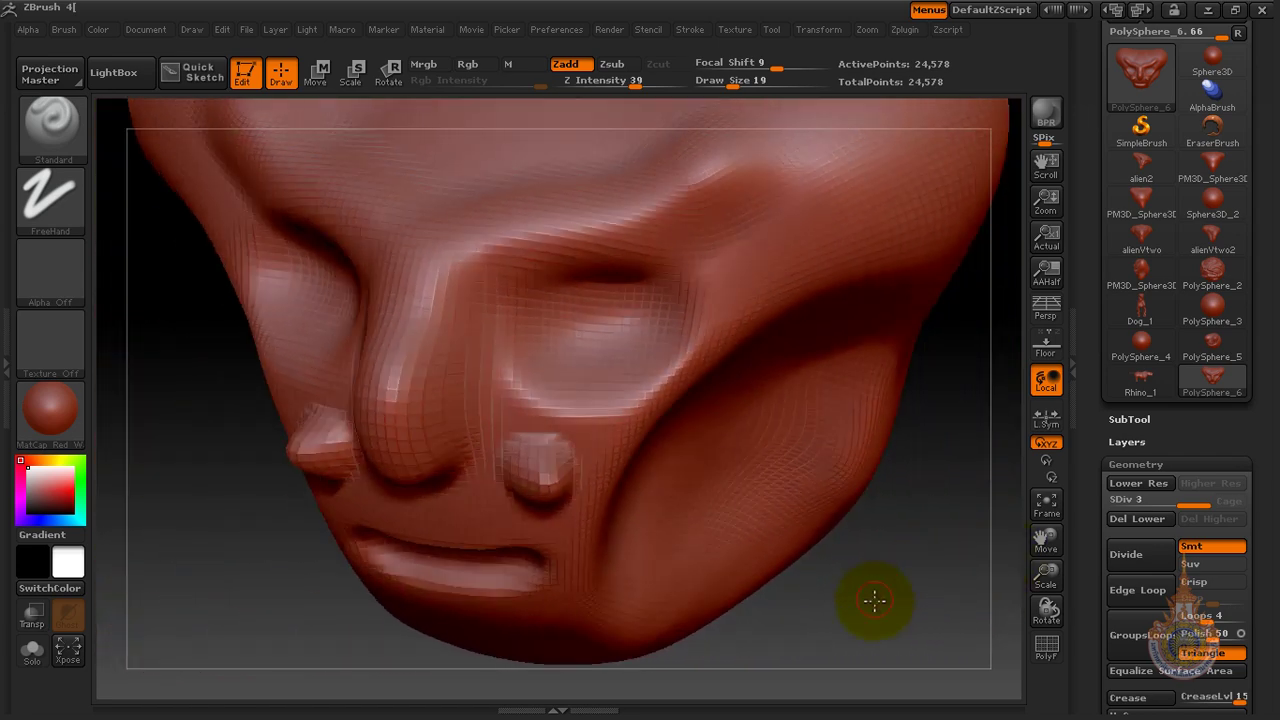
drag(874, 600, 601, 497)
drag(720, 579, 736, 612)
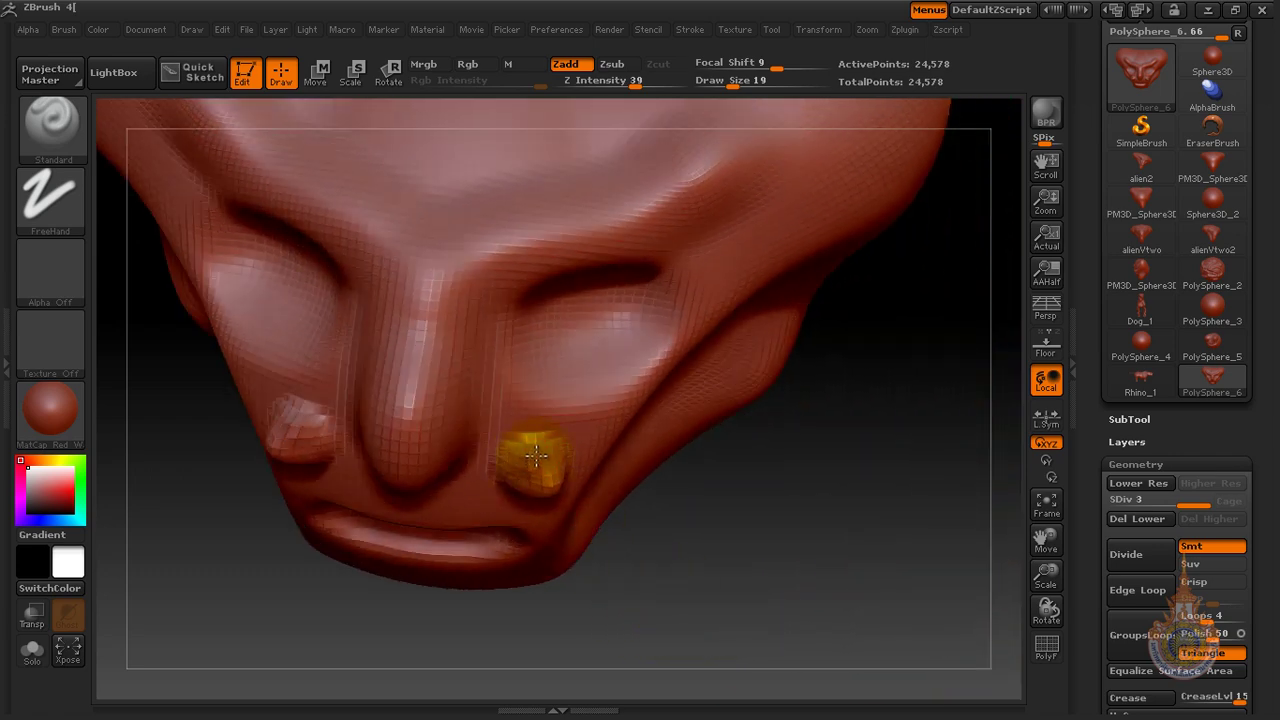
drag(673, 596, 678, 523)
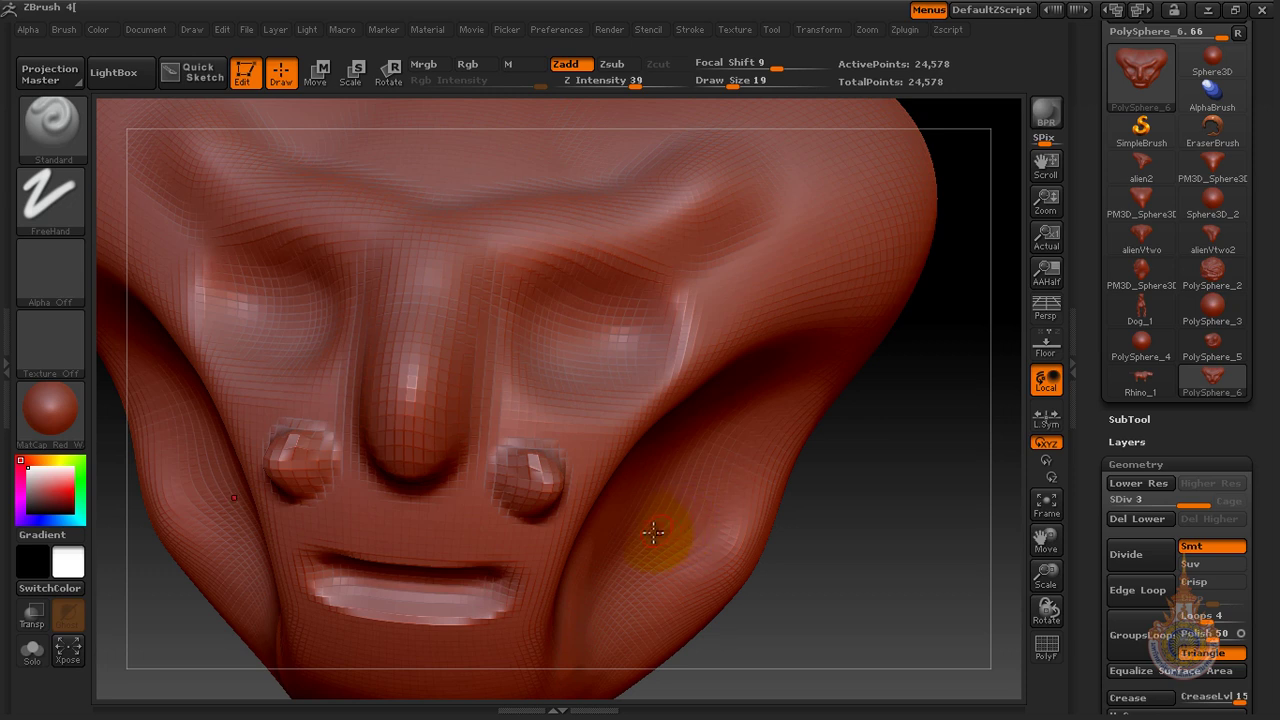
drag(857, 531, 871, 551)
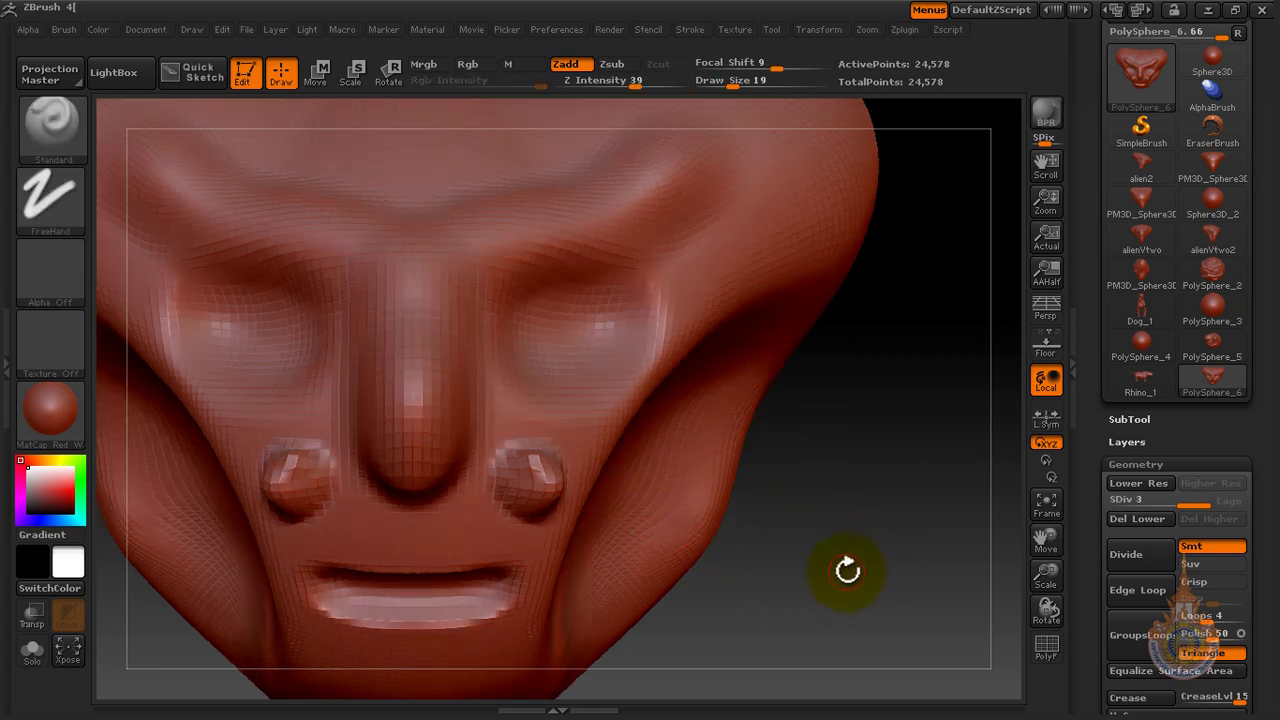
drag(800, 580, 878, 498)
drag(1045, 572, 960, 594)
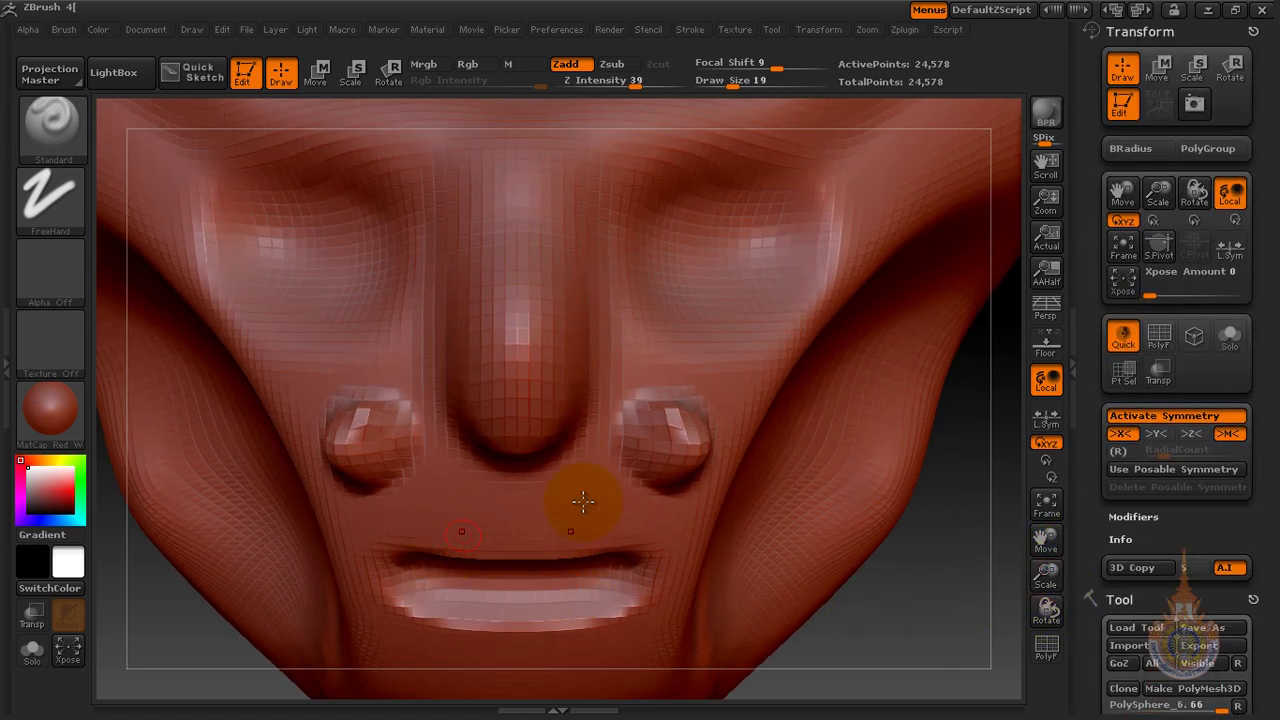
Raise a ridge along the upper lip, rotate the face to check it, and turn Local off.
click(1127, 28)
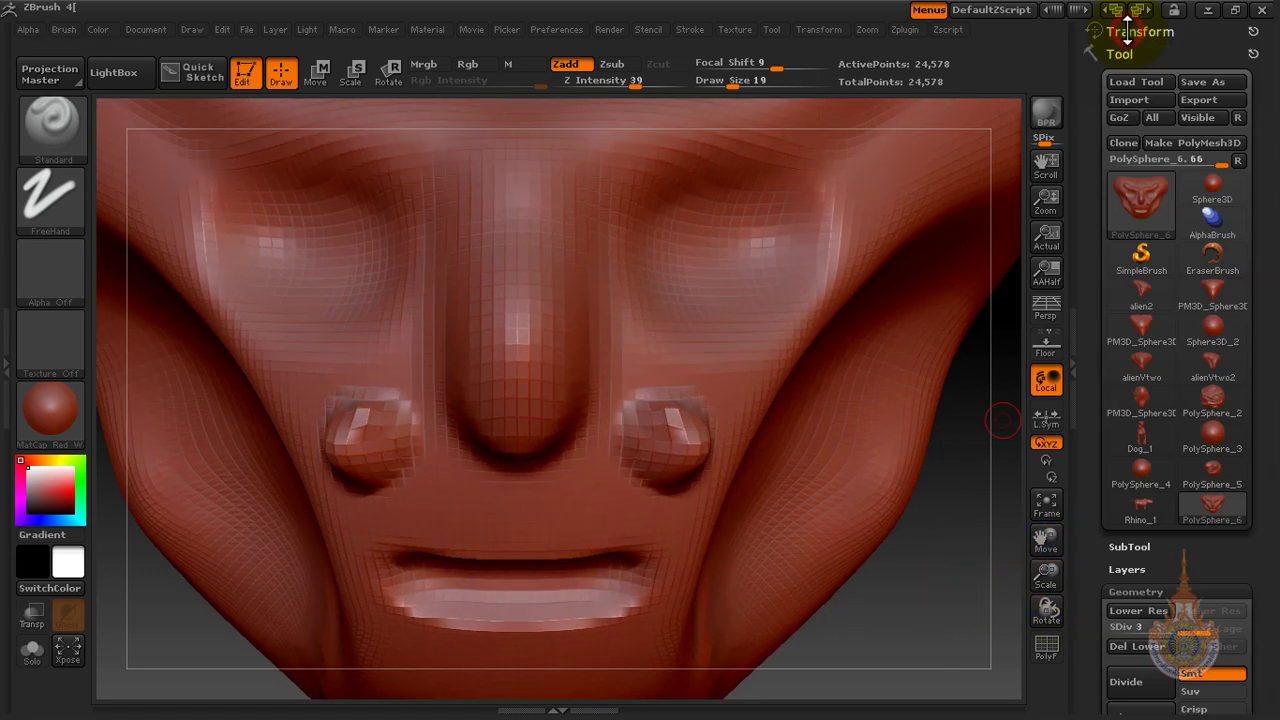
drag(480, 538, 611, 525)
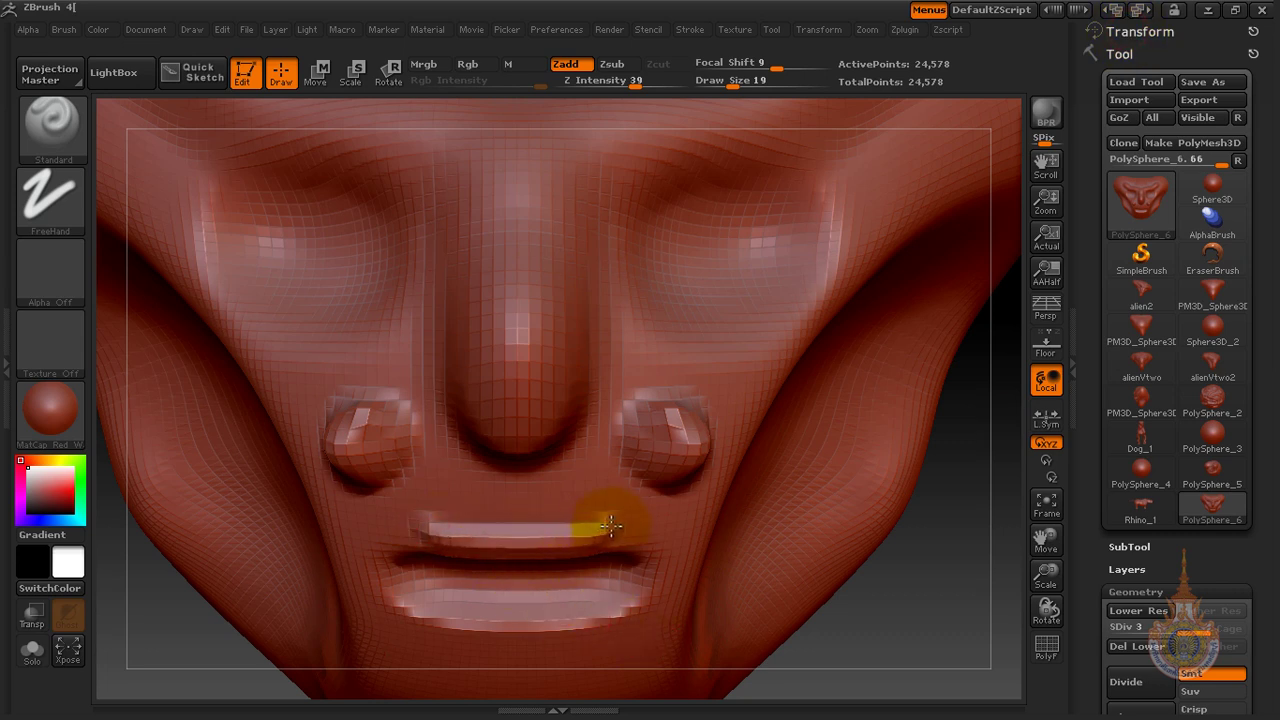
click(1045, 379)
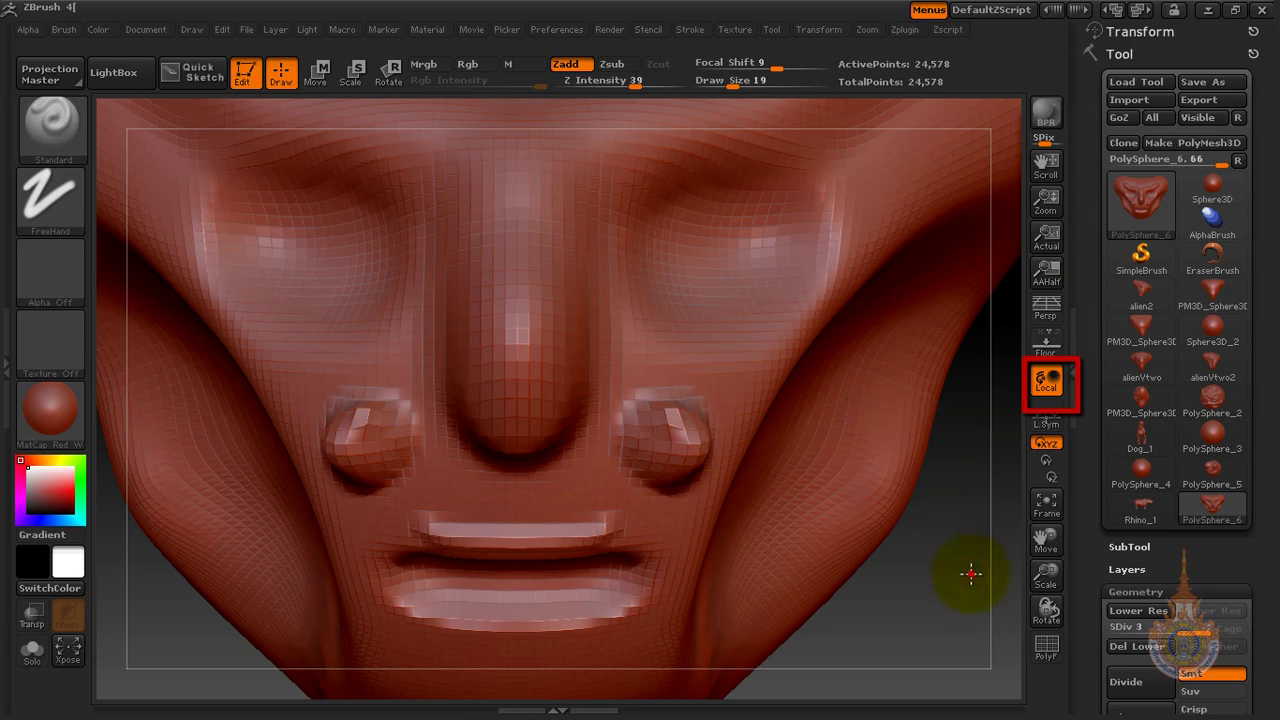
drag(971, 571, 864, 583)
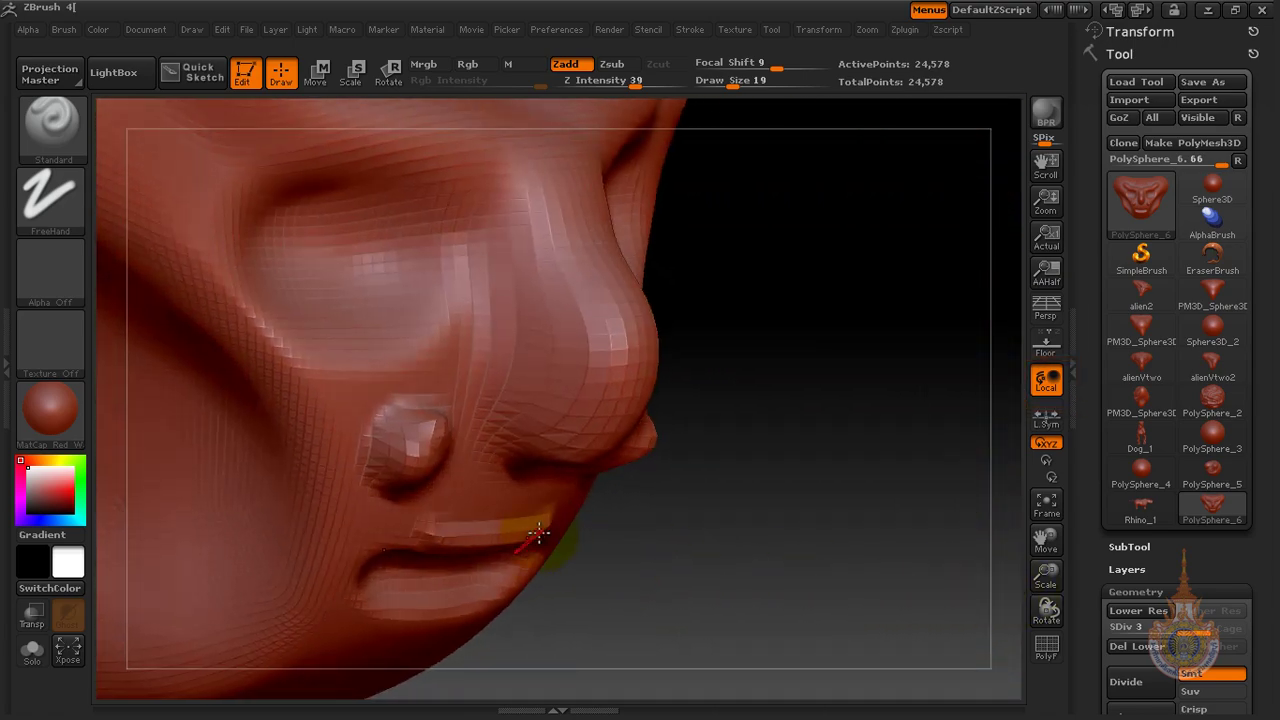
drag(748, 597, 701, 597)
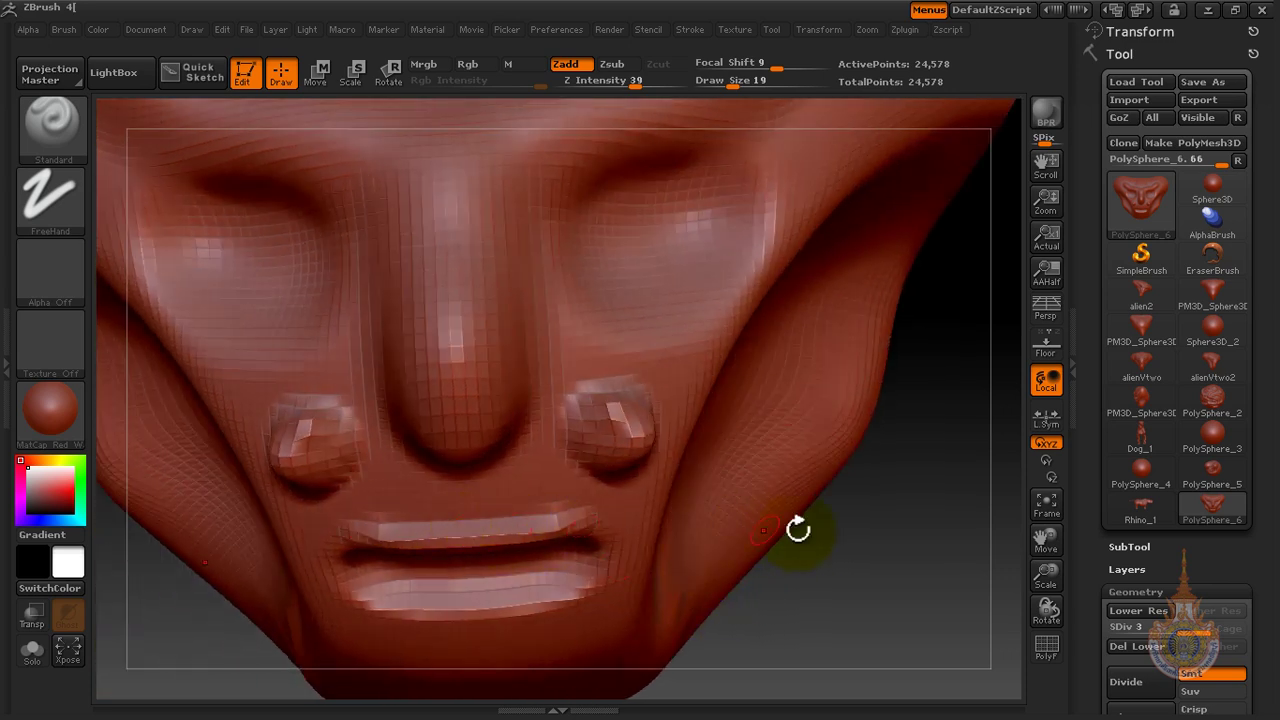
click(1045, 385)
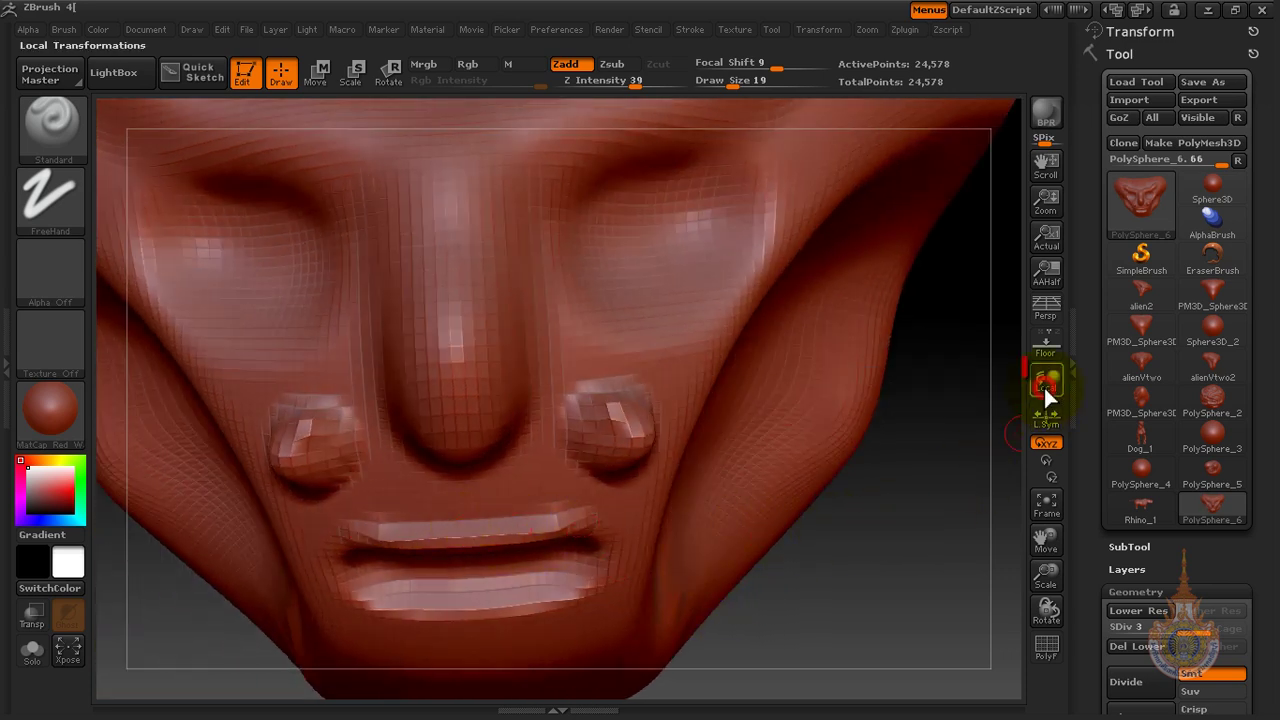
drag(910, 541, 919, 515)
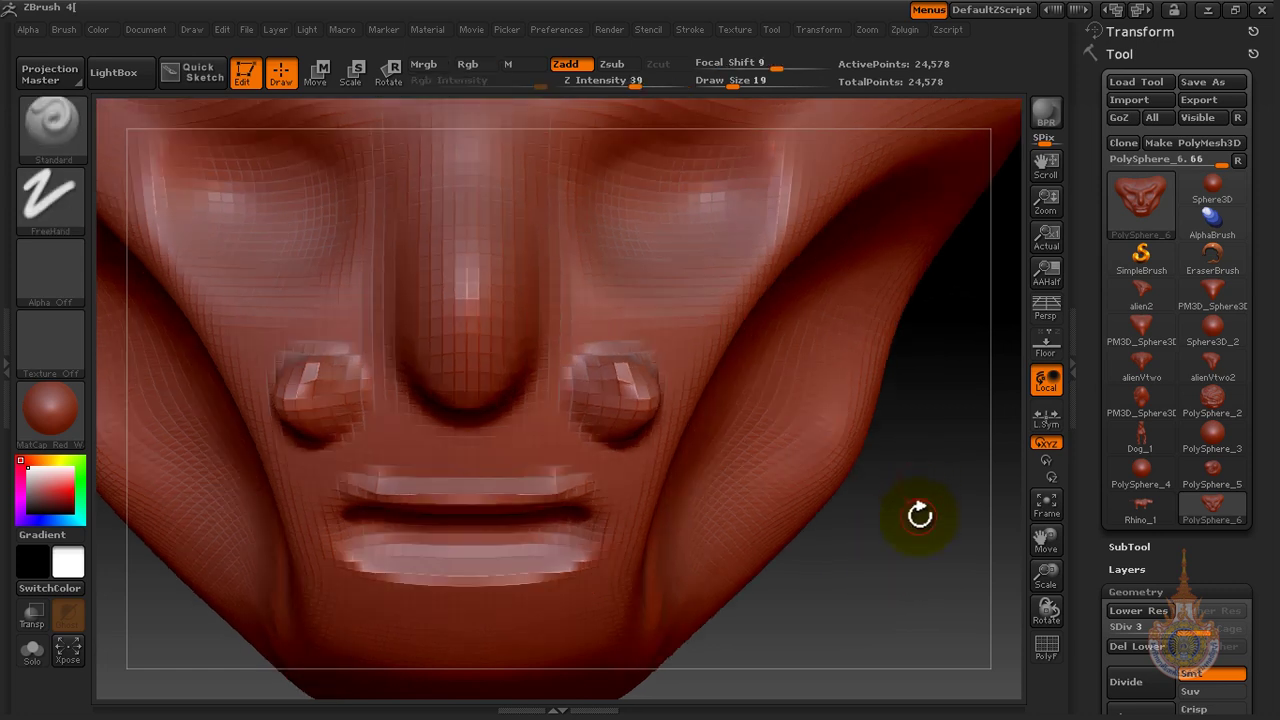
Turn the face frontal, then draw symmetric Standard-brush strokes from beside the nose up the brow toward the temples.
click(1045, 505)
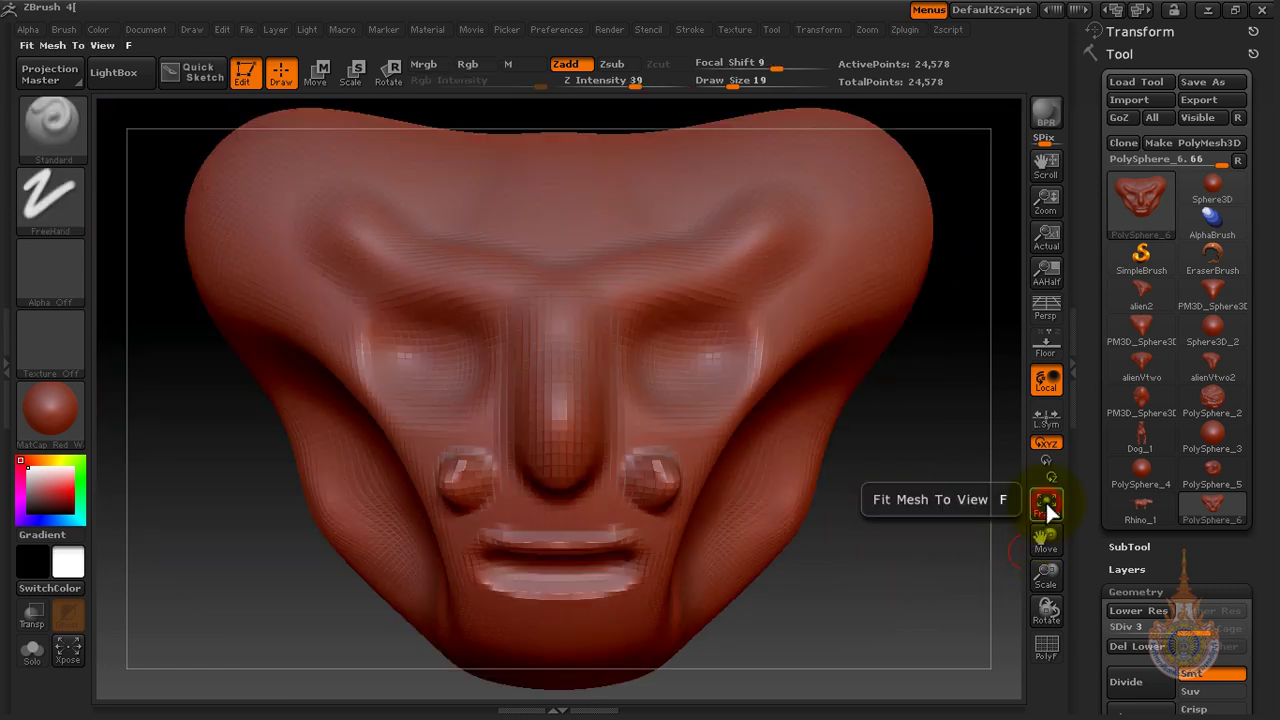
drag(912, 522, 952, 558)
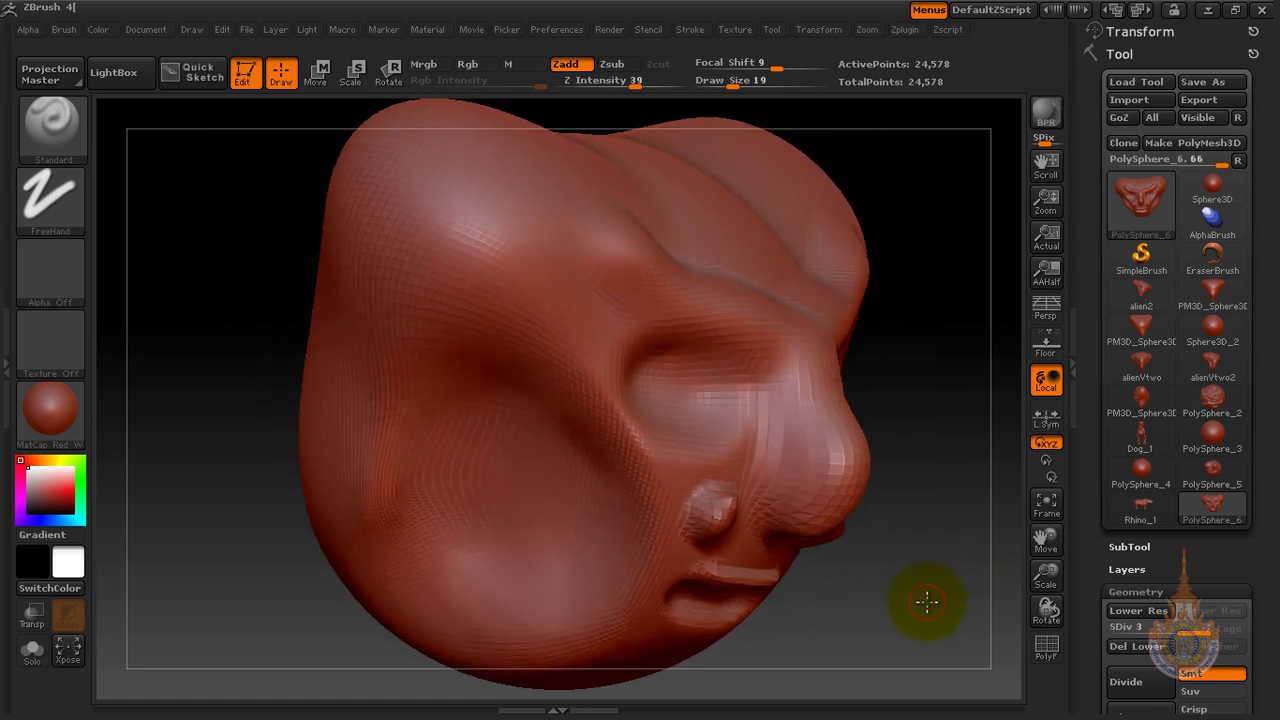
drag(926, 600, 913, 523)
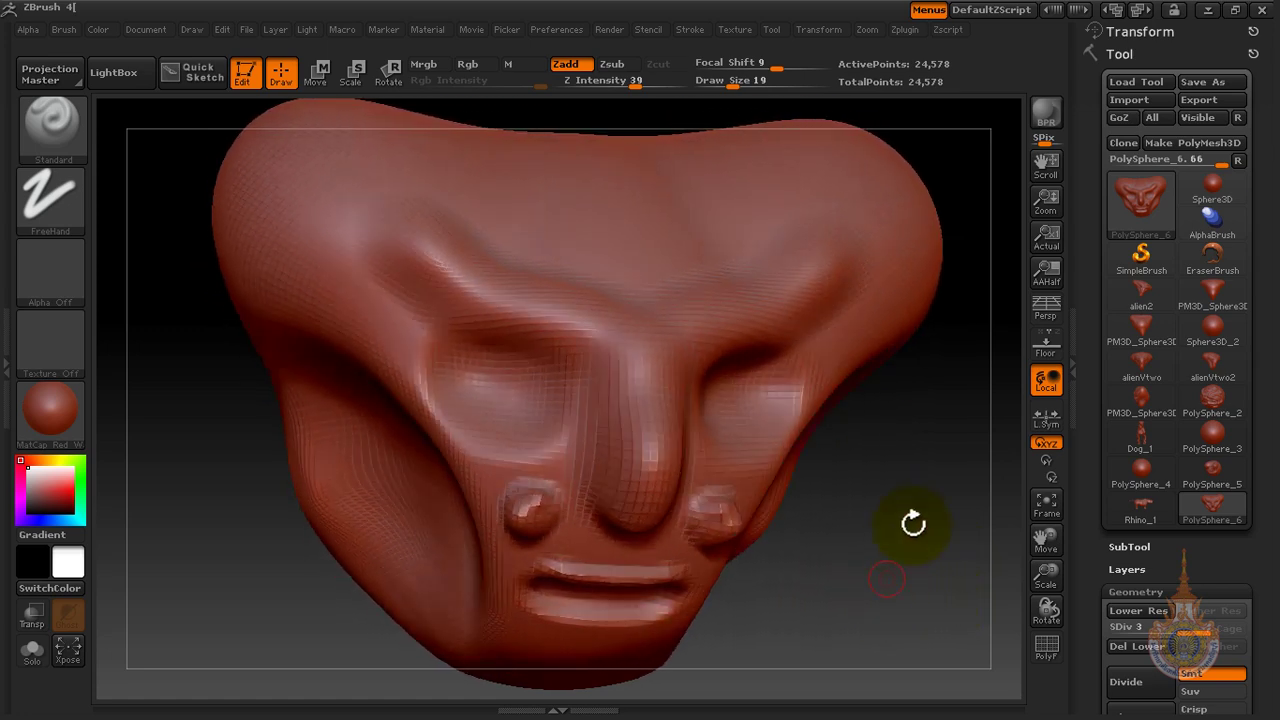
drag(909, 452, 901, 474)
drag(707, 396, 803, 352)
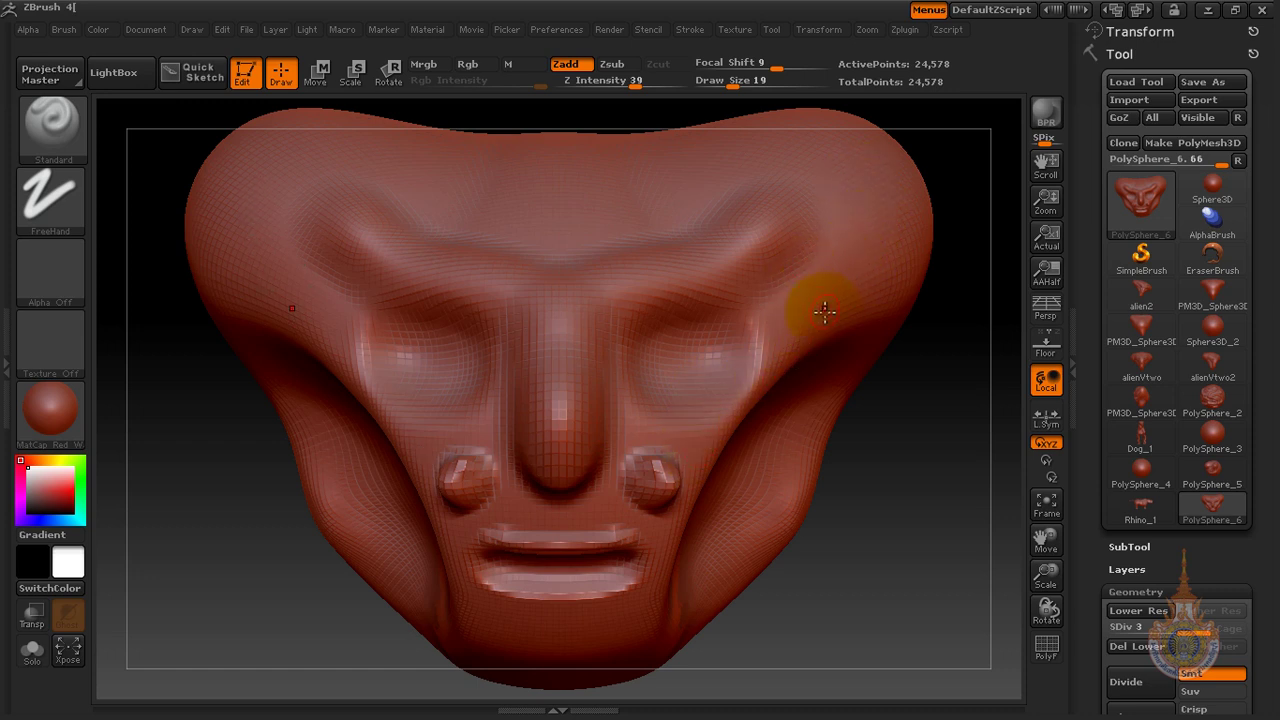
mouse_move(648, 355)
mouse_down()
mouse_move(607, 404)
mouse_move(662, 320)
mouse_move(765, 284)
mouse_up()
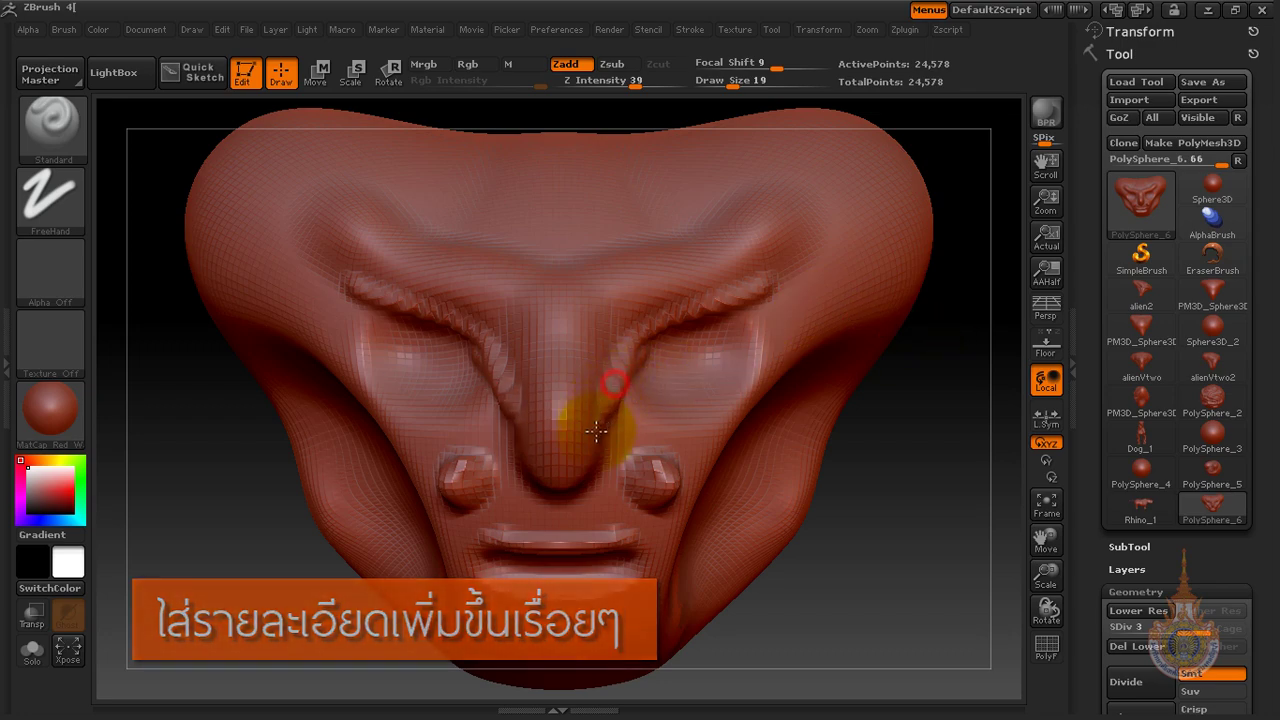
mouse_move(700, 303)
mouse_down()
mouse_move(791, 254)
mouse_move(789, 222)
mouse_up()
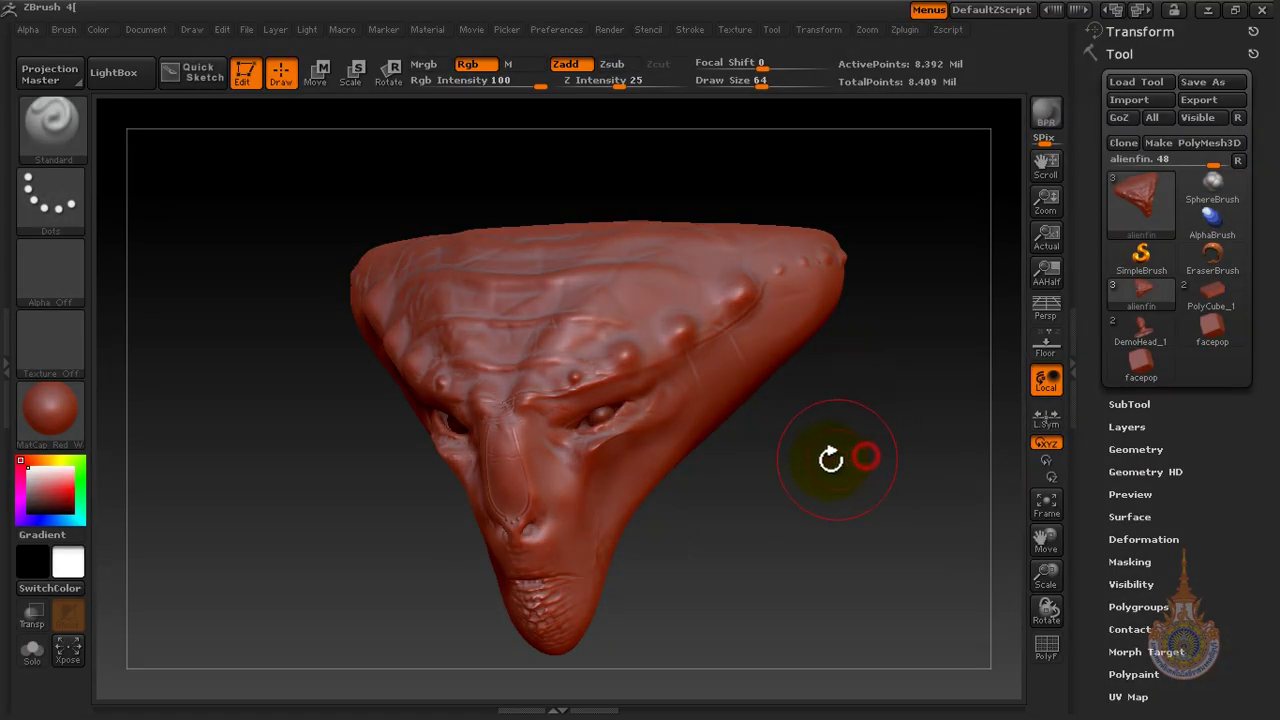
Rotate the alienfin head to inspect it from several angles, then bring up the Material picker.
mouse_move(831, 459)
mouse_down()
mouse_move(834, 491)
mouse_move(842, 483)
mouse_move(860, 506)
mouse_move(875, 481)
mouse_move(785, 478)
mouse_move(723, 534)
mouse_move(794, 514)
mouse_move(834, 534)
mouse_move(891, 509)
mouse_move(891, 437)
mouse_move(889, 449)
mouse_move(851, 386)
mouse_move(844, 448)
mouse_up()
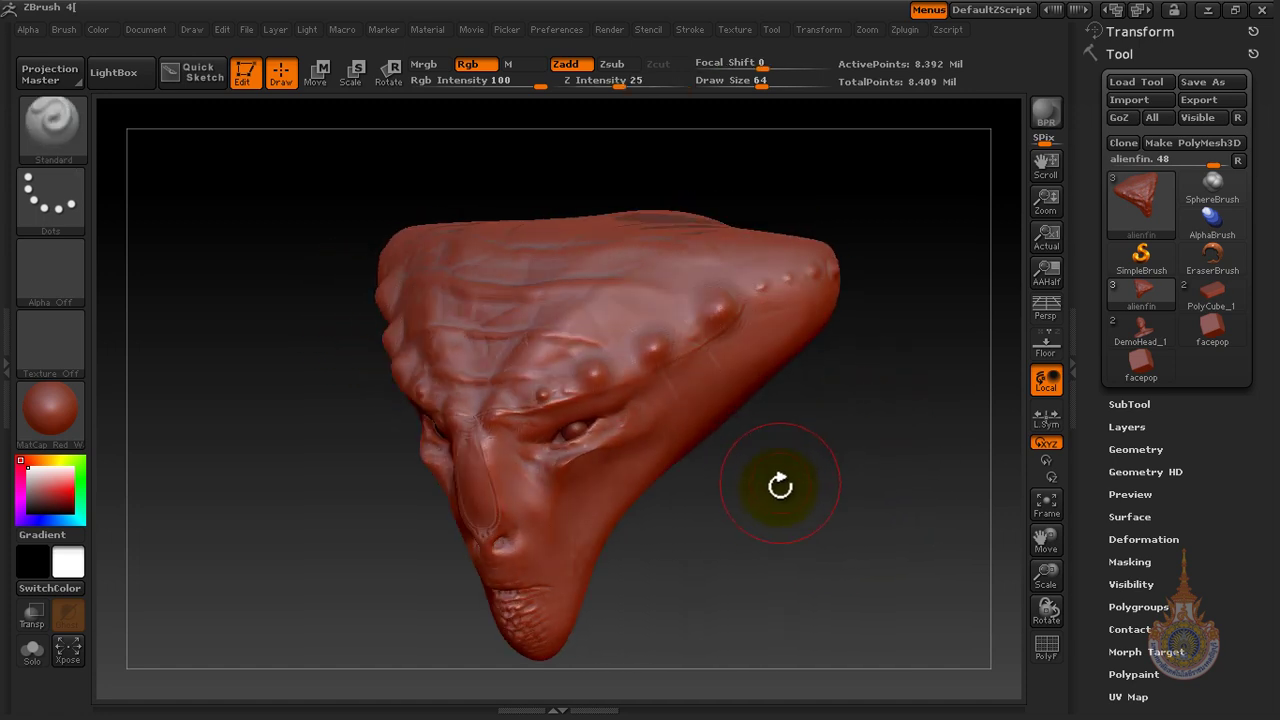
drag(784, 490, 871, 491)
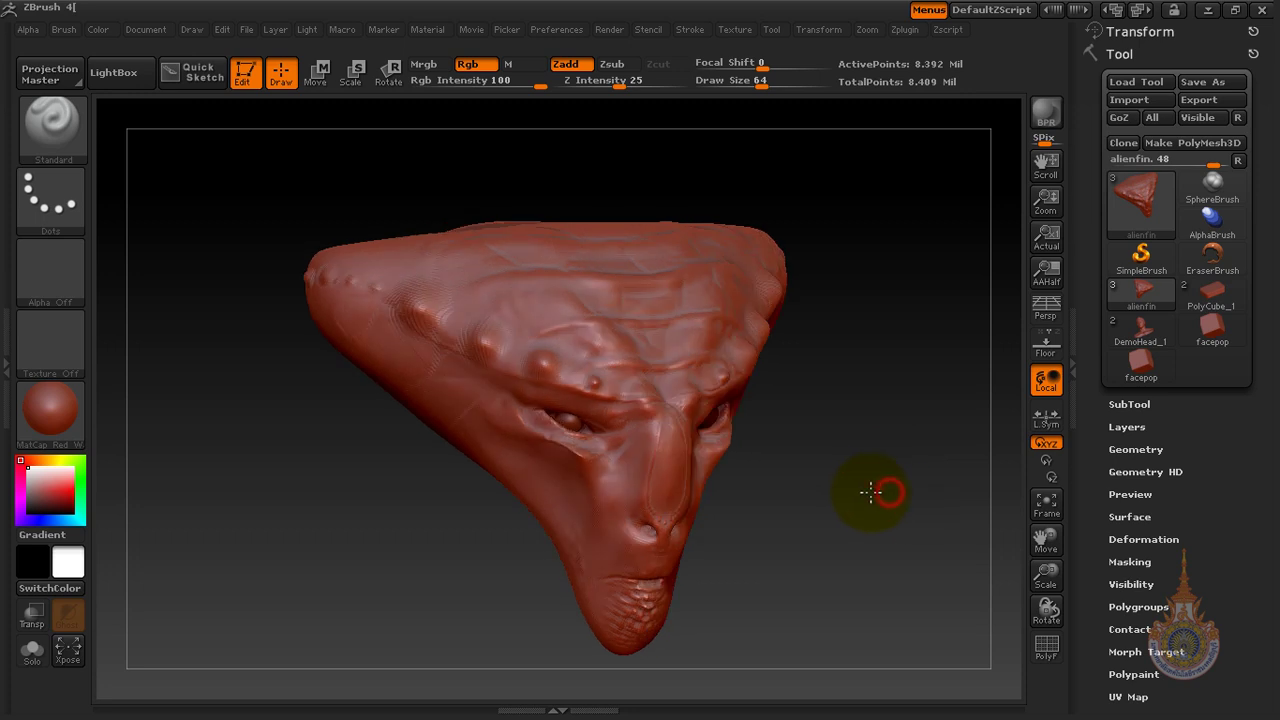
drag(879, 416, 877, 449)
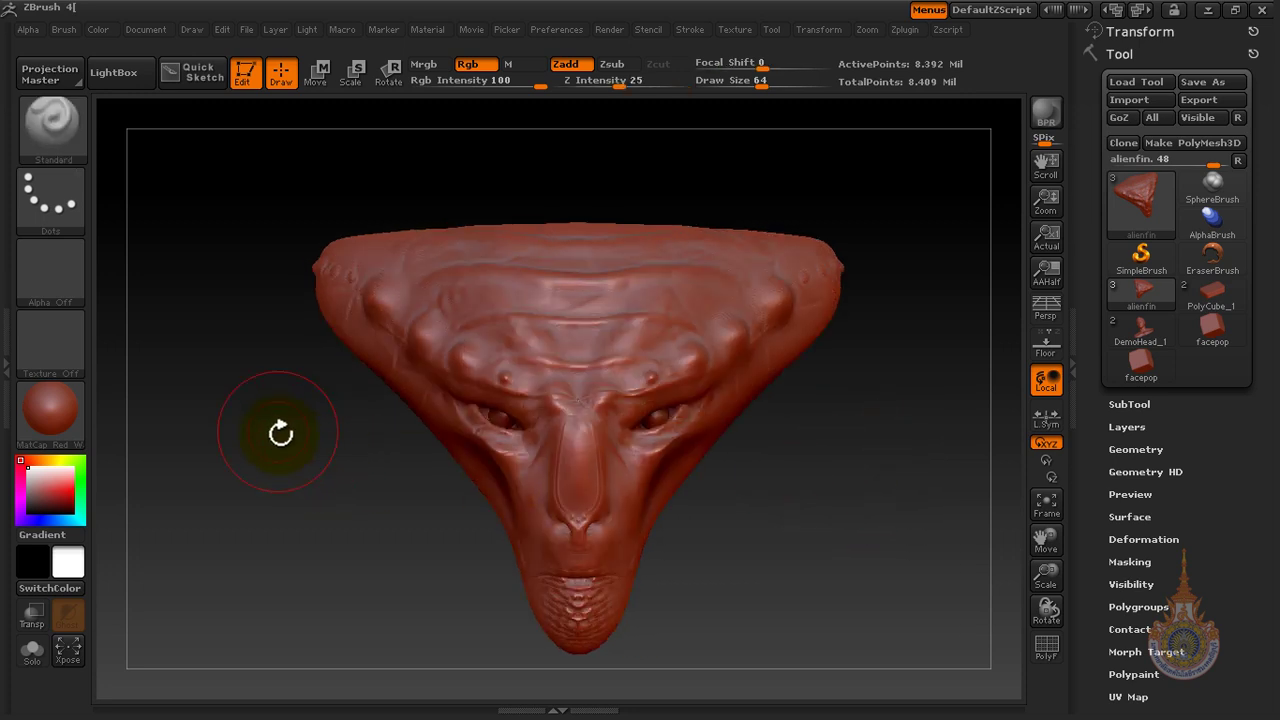
click(70, 412)
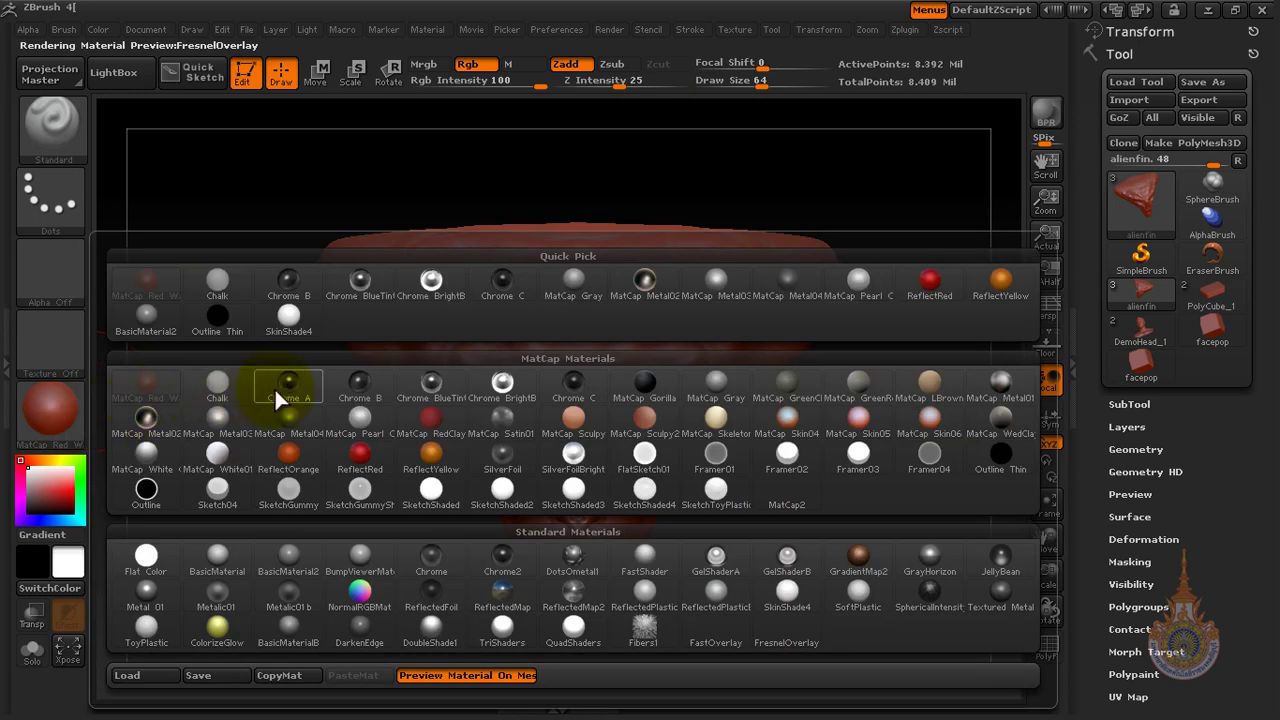
Preview the alien head in Chrome B, then in Chalk, rotating it to check the shading.
click(356, 392)
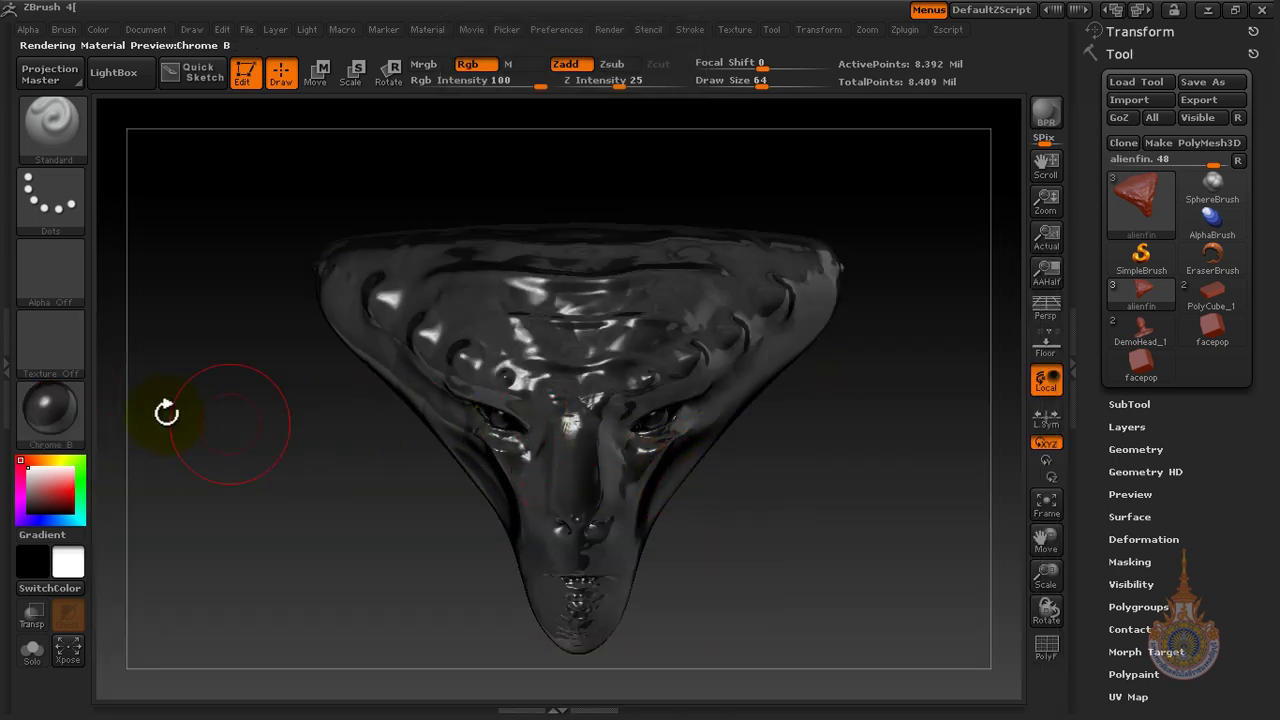
click(63, 413)
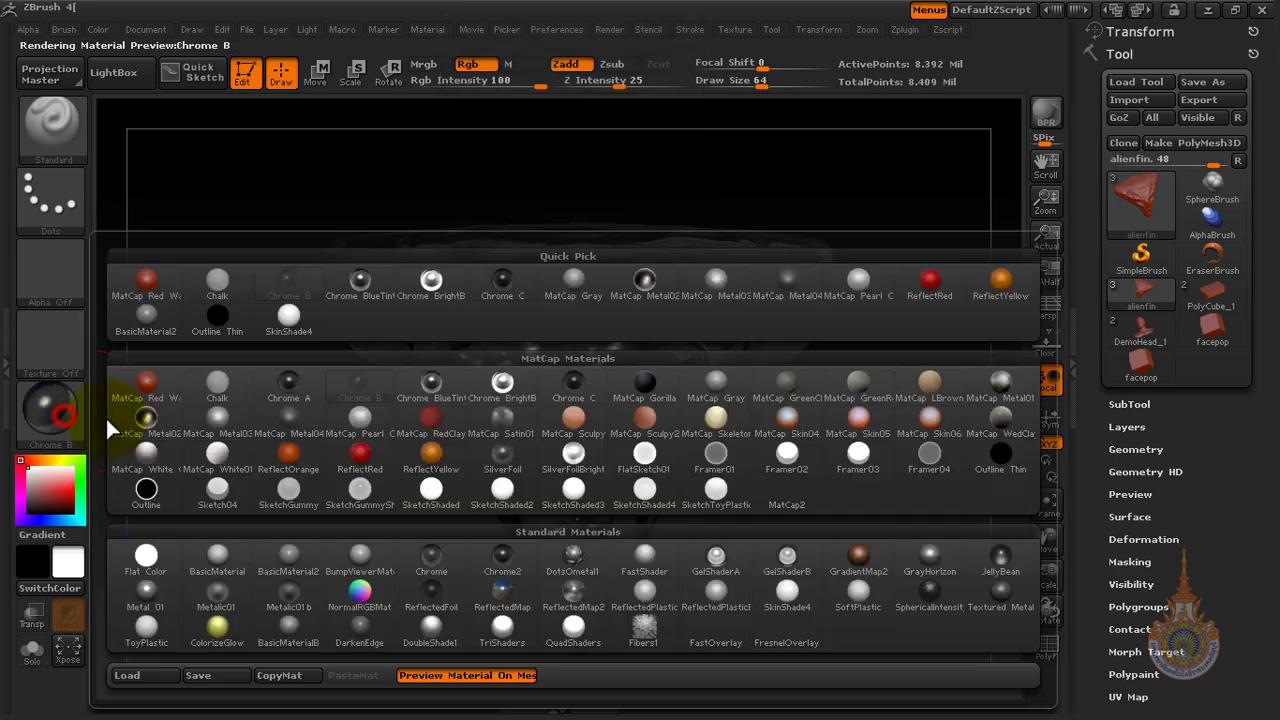
click(219, 394)
drag(829, 377, 900, 520)
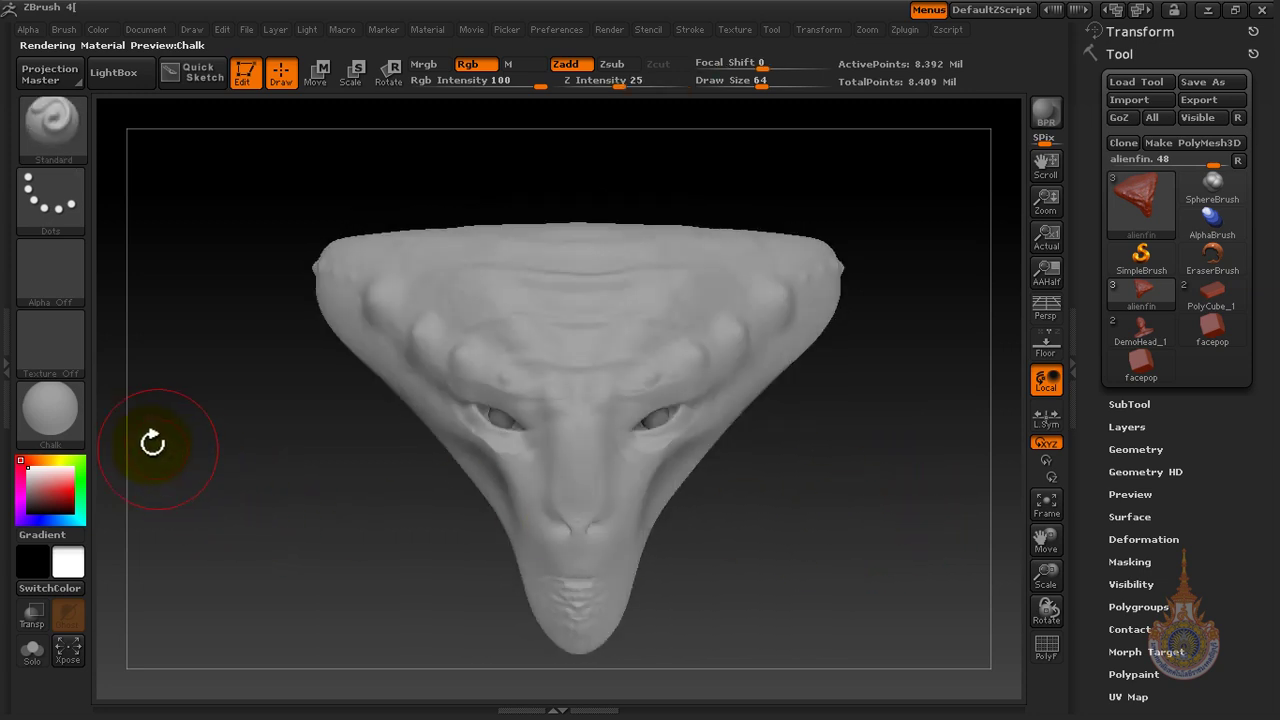
Switch the head back to the MatCap Red Wax material and tilt it to a new angle.
click(50, 405)
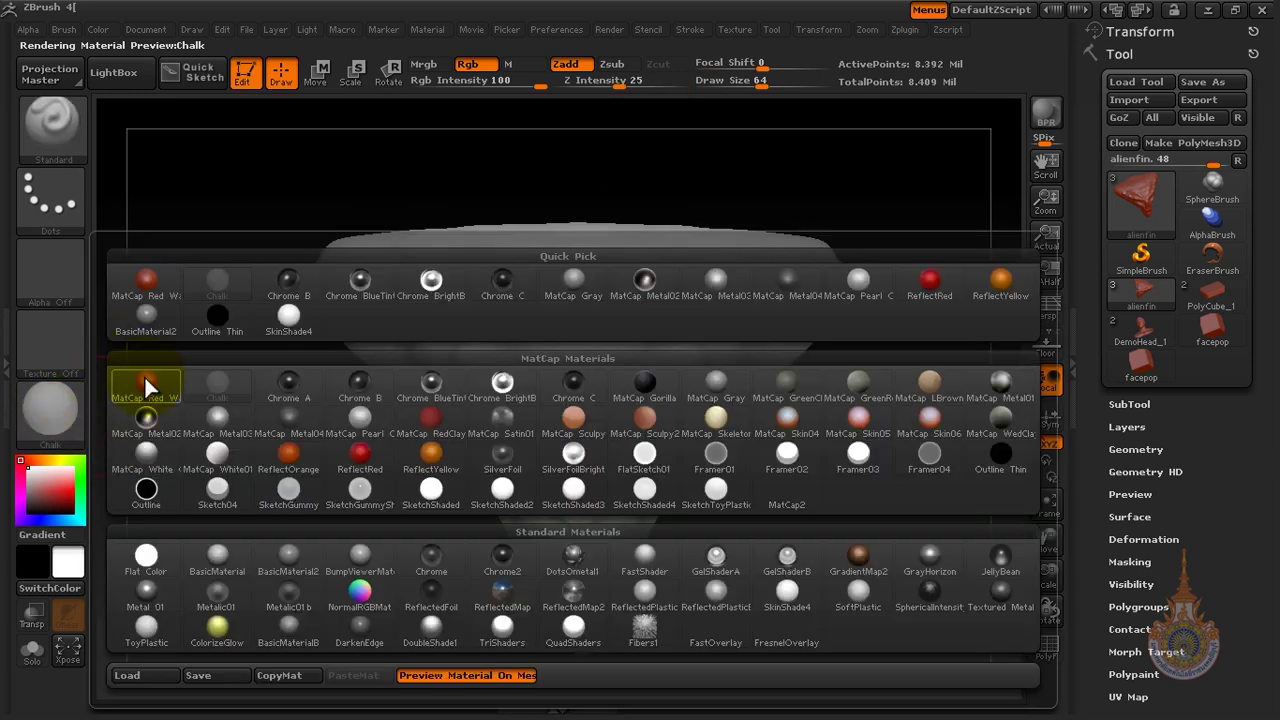
click(144, 386)
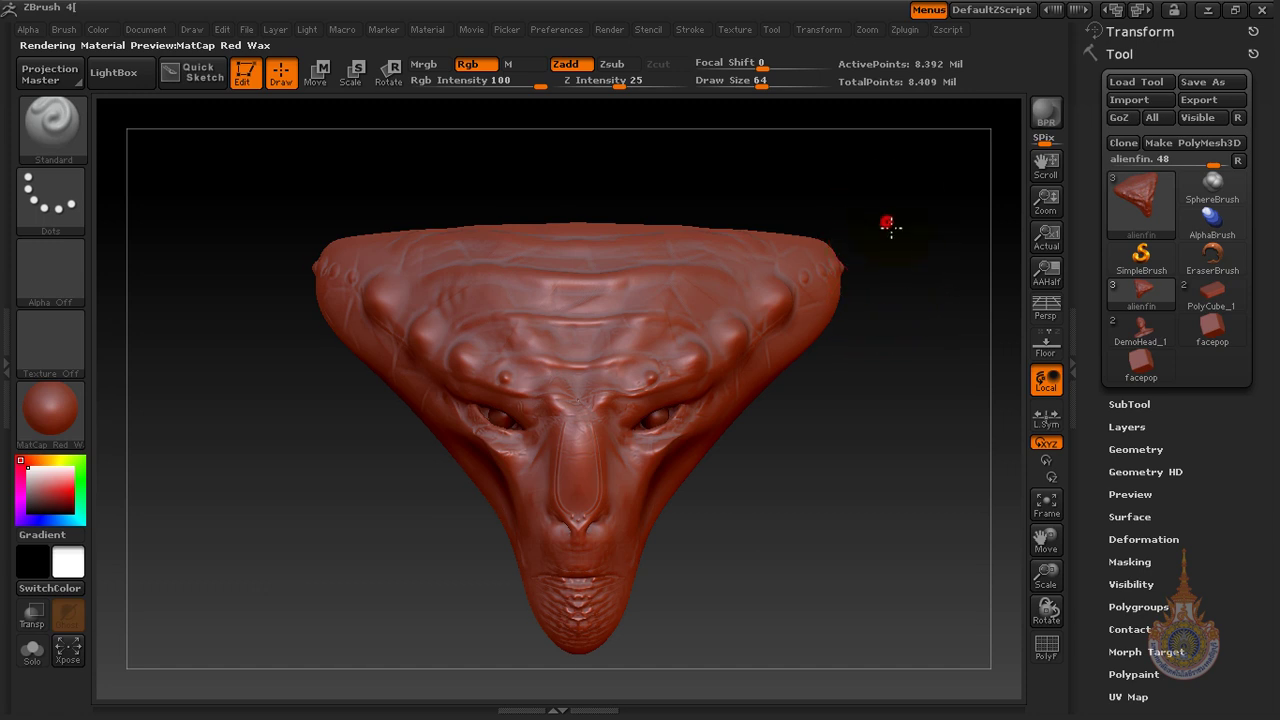
drag(888, 223, 890, 415)
mouse_move(815, 475)
mouse_down()
mouse_move(894, 451)
mouse_move(806, 455)
mouse_move(894, 457)
mouse_move(874, 489)
mouse_move(890, 422)
mouse_move(894, 456)
mouse_up()
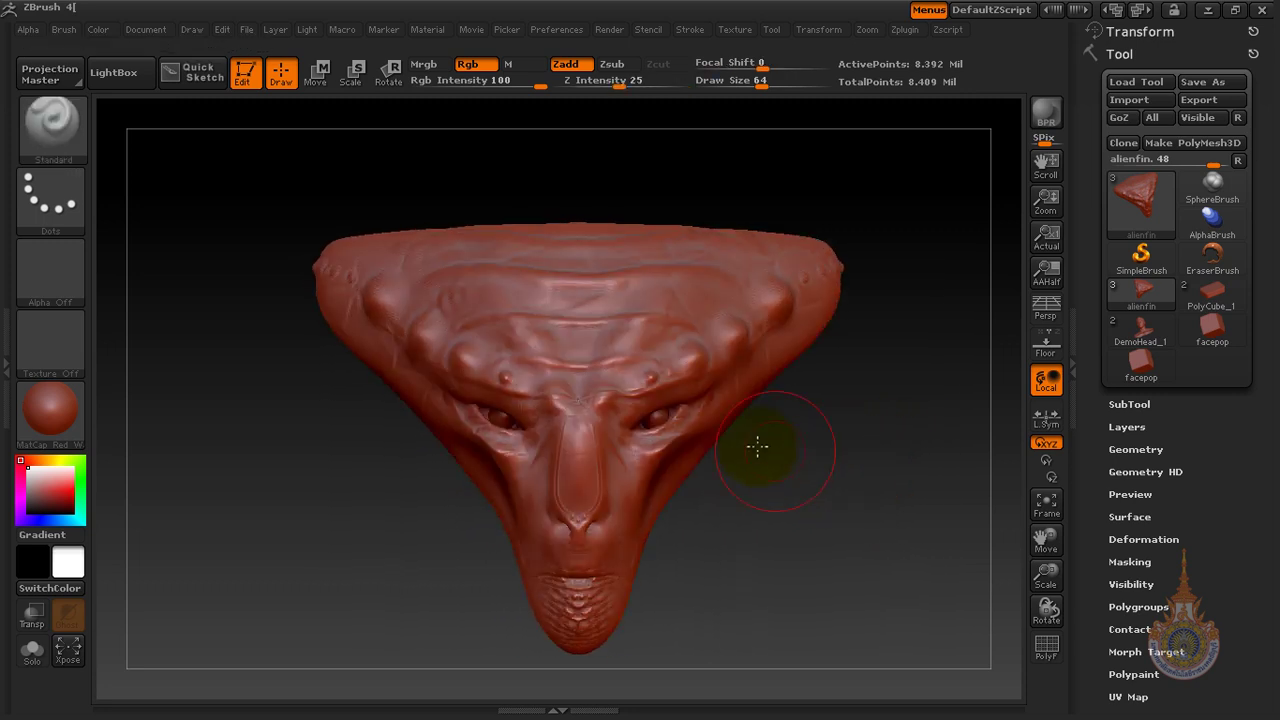
drag(200, 215, 221, 225)
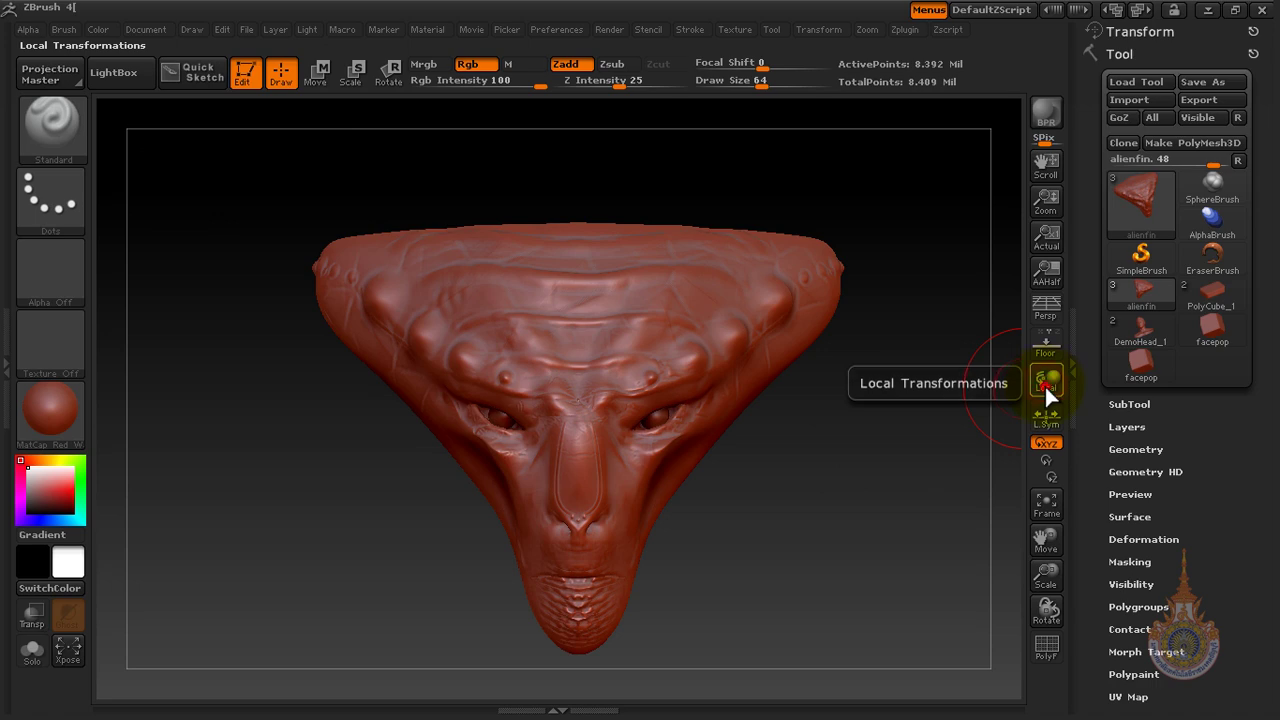
mouse_move(944, 405)
mouse_down()
mouse_move(811, 477)
mouse_move(820, 483)
mouse_move(834, 454)
mouse_move(894, 514)
mouse_move(777, 489)
mouse_move(809, 514)
mouse_move(757, 503)
mouse_move(863, 497)
mouse_move(871, 509)
mouse_move(928, 474)
mouse_move(814, 517)
mouse_move(783, 497)
mouse_move(893, 475)
mouse_up()
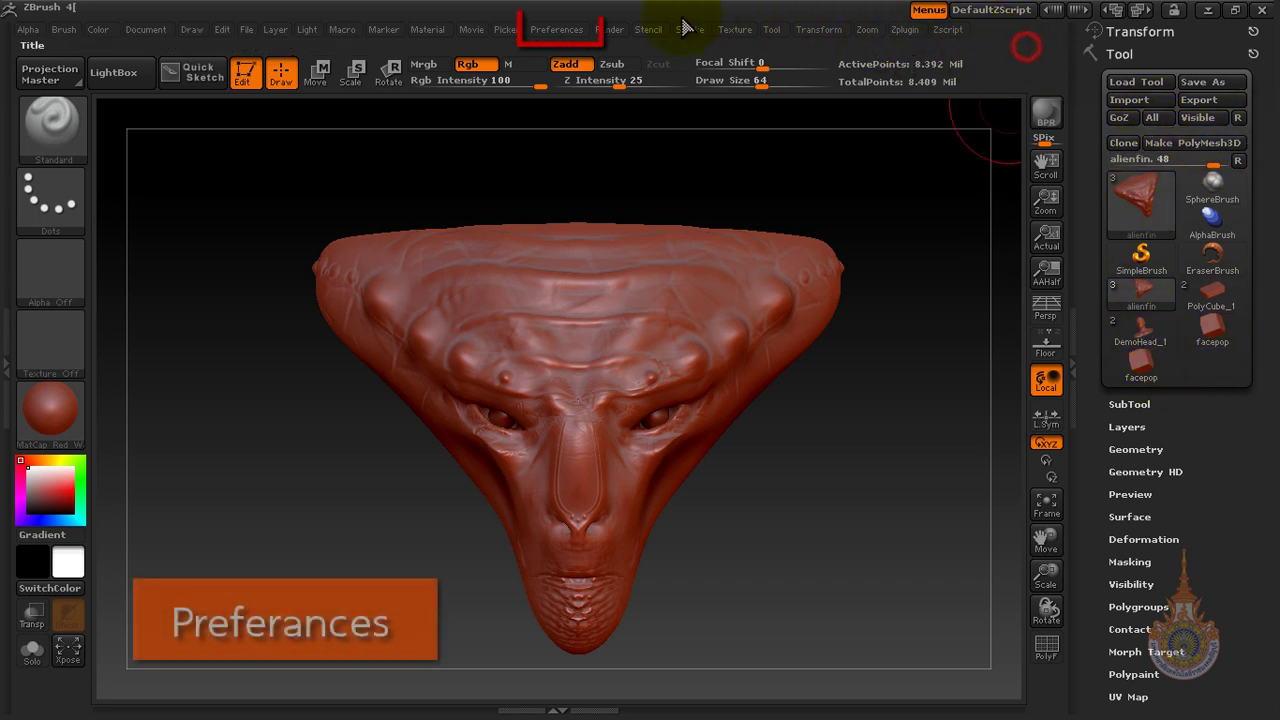
Reinitialize ZBrush with Preferences > Init ZBrush and confirm Yes, leaving an empty canvas.
click(560, 30)
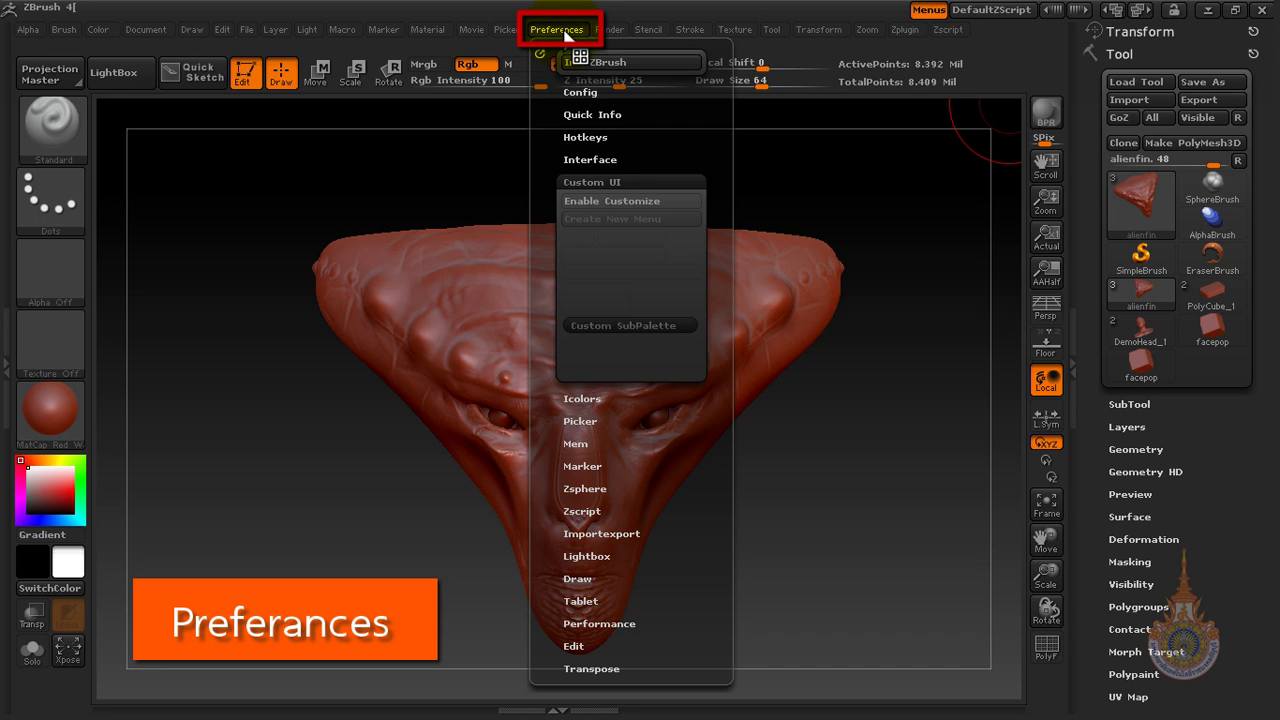
click(602, 182)
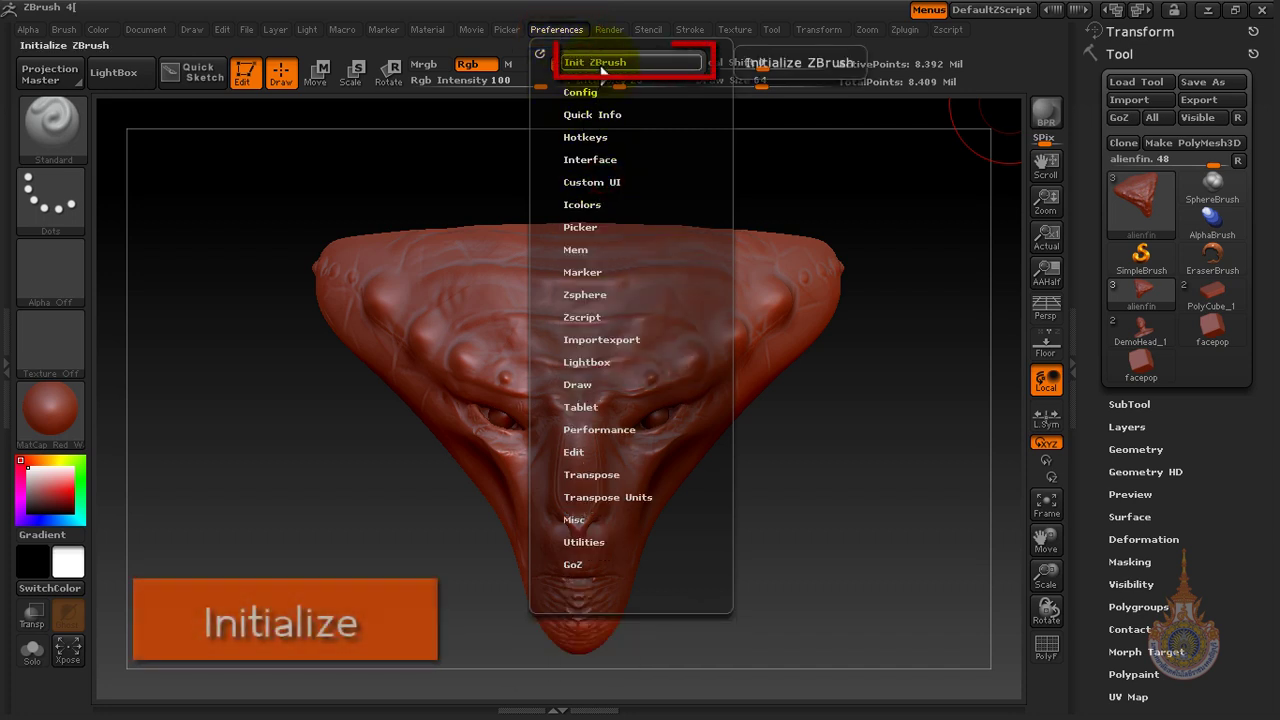
click(624, 63)
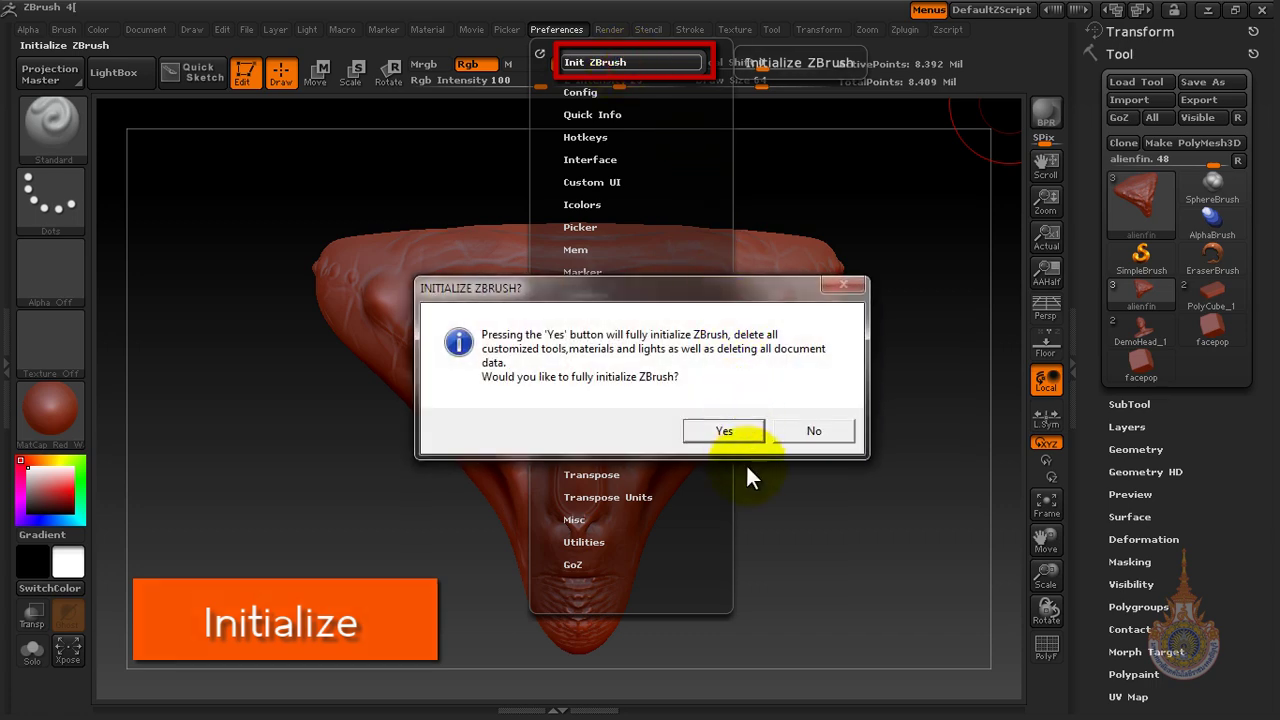
click(731, 429)
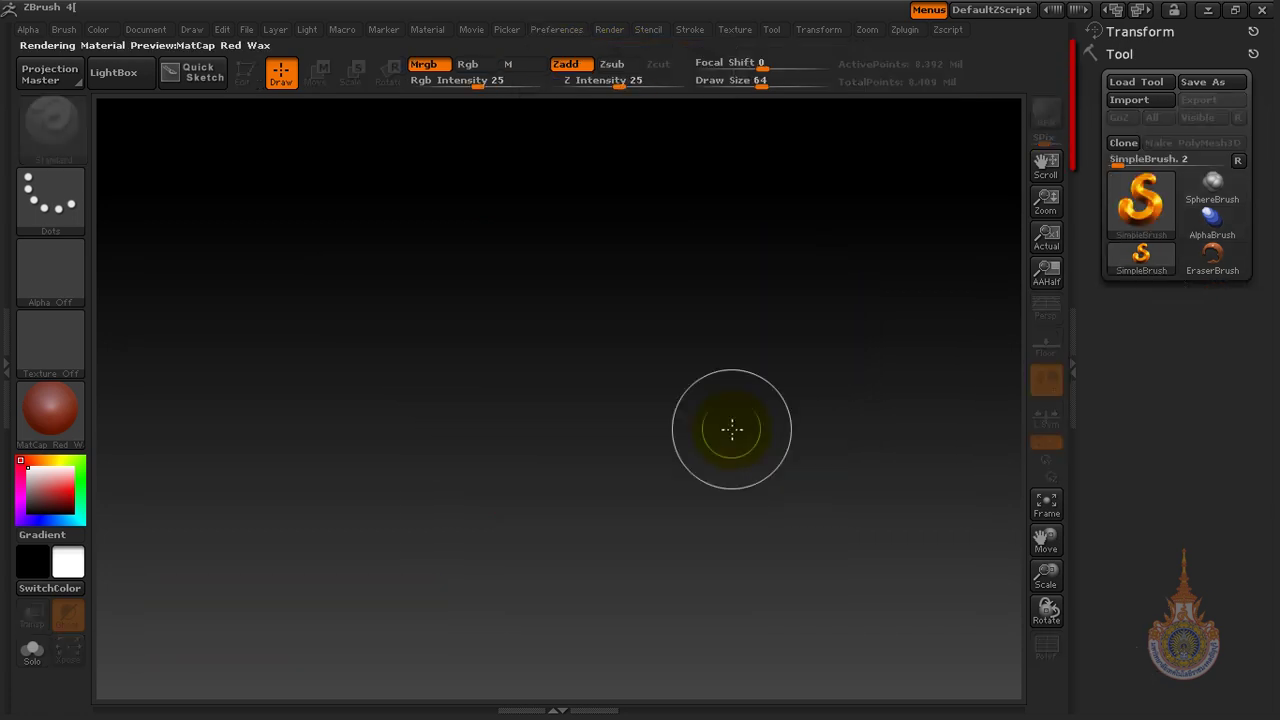